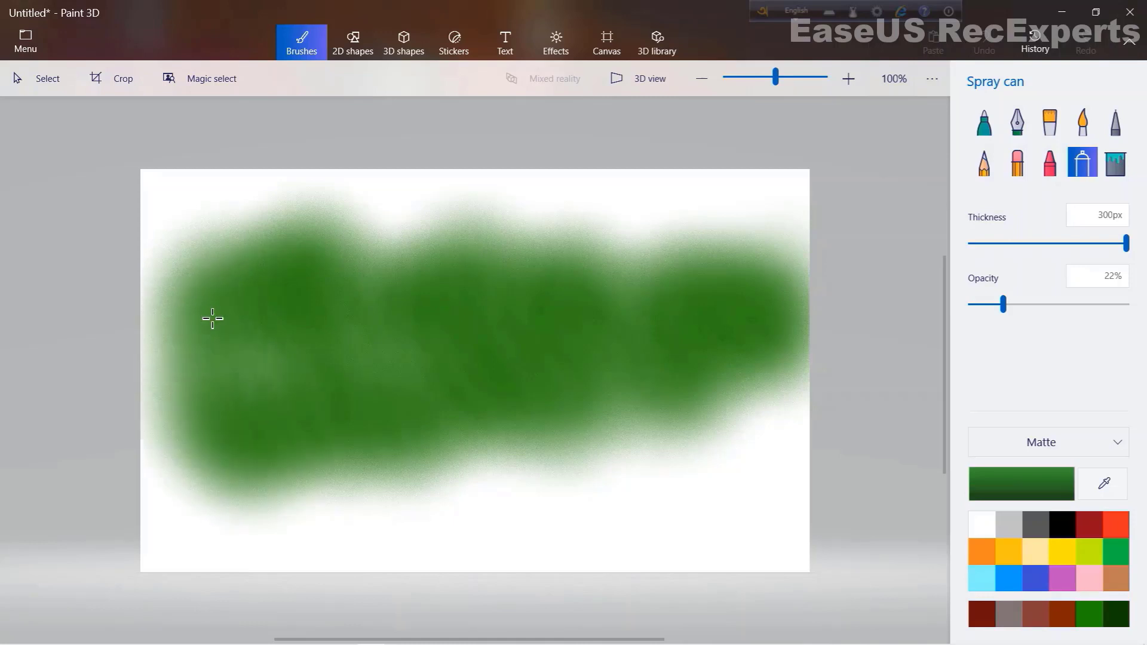
- Spray green across the middle of the canvas out to both sides with the 300 px Spray can at 22% opacity
mouse_move(176, 382)
left_mouse_down()
mouse_move(216, 369)
mouse_move(351, 378)
mouse_move(394, 353)
mouse_move(389, 302)
left_mouse_up()
mouse_move(460, 358)
left_mouse_down()
mouse_move(562, 345)
mouse_move(648, 356)
mouse_move(652, 310)
mouse_move(648, 422)
mouse_move(797, 409)
mouse_move(813, 367)
mouse_move(799, 248)
mouse_move(777, 375)
mouse_move(688, 381)
mouse_move(723, 446)
mouse_move(371, 478)
mouse_move(548, 484)
mouse_move(711, 463)
left_mouse_up()
mouse_move(454, 408)
left_mouse_down()
mouse_move(582, 487)
mouse_move(568, 419)
mouse_move(489, 421)
mouse_move(465, 470)
mouse_move(484, 488)
mouse_move(229, 493)
mouse_move(456, 518)
mouse_move(799, 502)
mouse_move(778, 434)
mouse_move(804, 444)
mouse_move(671, 491)
mouse_move(602, 488)
mouse_move(601, 386)
left_mouse_up()
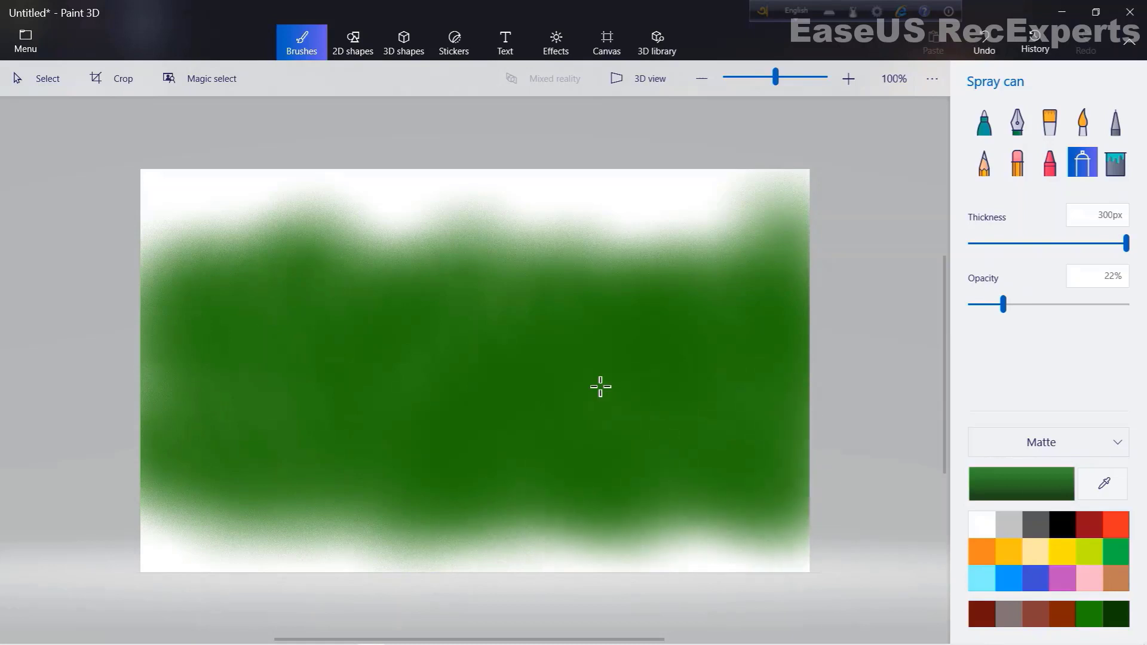
mouse_move(160, 250)
left_mouse_down()
mouse_move(180, 283)
mouse_move(170, 413)
mouse_move(224, 308)
mouse_move(581, 302)
mouse_move(646, 279)
mouse_move(365, 284)
mouse_move(432, 387)
mouse_move(579, 383)
mouse_move(258, 401)
mouse_move(375, 498)
mouse_move(516, 520)
left_mouse_up()
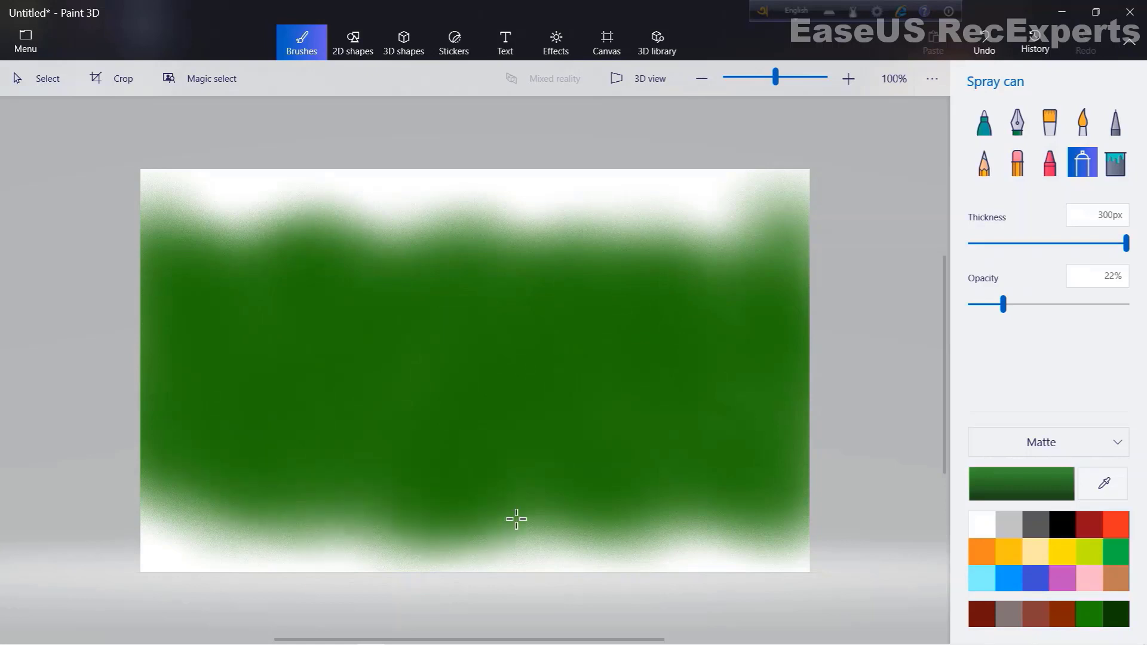
- Set the spray colour to dark green 0b3300 and the opacity to 17%
left_click(1021, 484)
left_click_drag(635, 359, 641, 359)
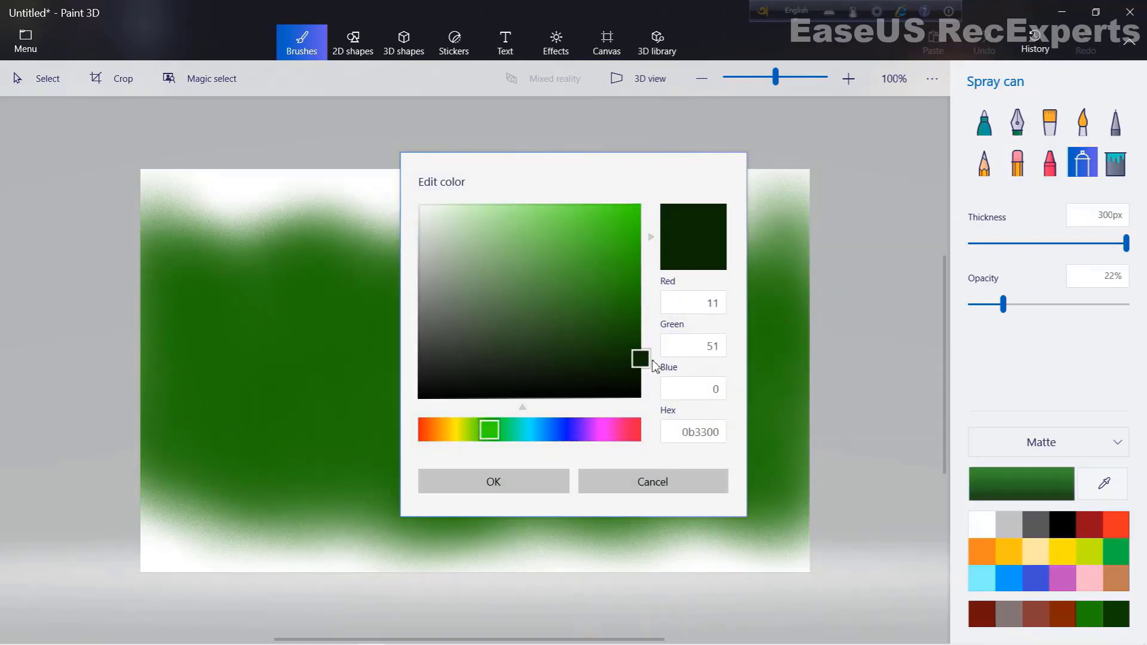
left_click(494, 482)
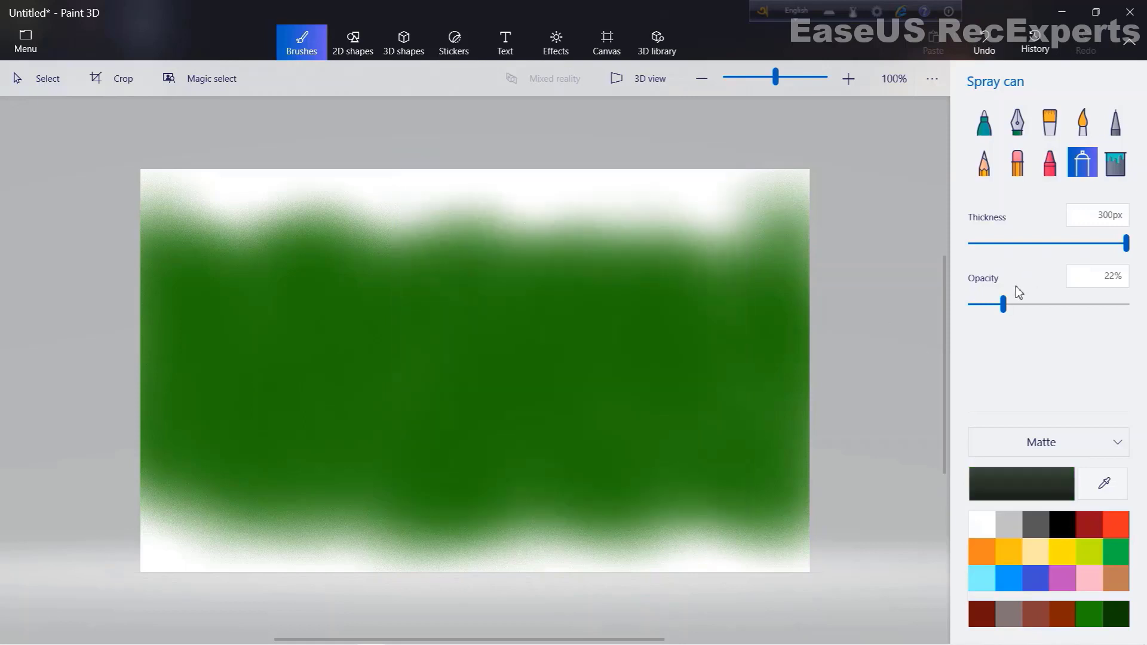
left_click_drag(1003, 305, 996, 305)
- Spray dark green shading over the white areas along the canvas's upper and lower edges
left_click(158, 219)
mouse_move(158, 219)
left_mouse_down()
mouse_move(246, 191)
mouse_move(193, 203)
mouse_move(270, 195)
mouse_move(339, 212)
mouse_move(214, 218)
mouse_move(137, 178)
left_mouse_up()
mouse_move(367, 222)
left_mouse_down()
mouse_move(356, 195)
mouse_move(494, 239)
mouse_move(300, 191)
mouse_move(391, 225)
mouse_move(351, 200)
mouse_move(808, 224)
mouse_move(760, 214)
mouse_move(701, 227)
mouse_move(552, 198)
mouse_move(105, 259)
left_mouse_up()
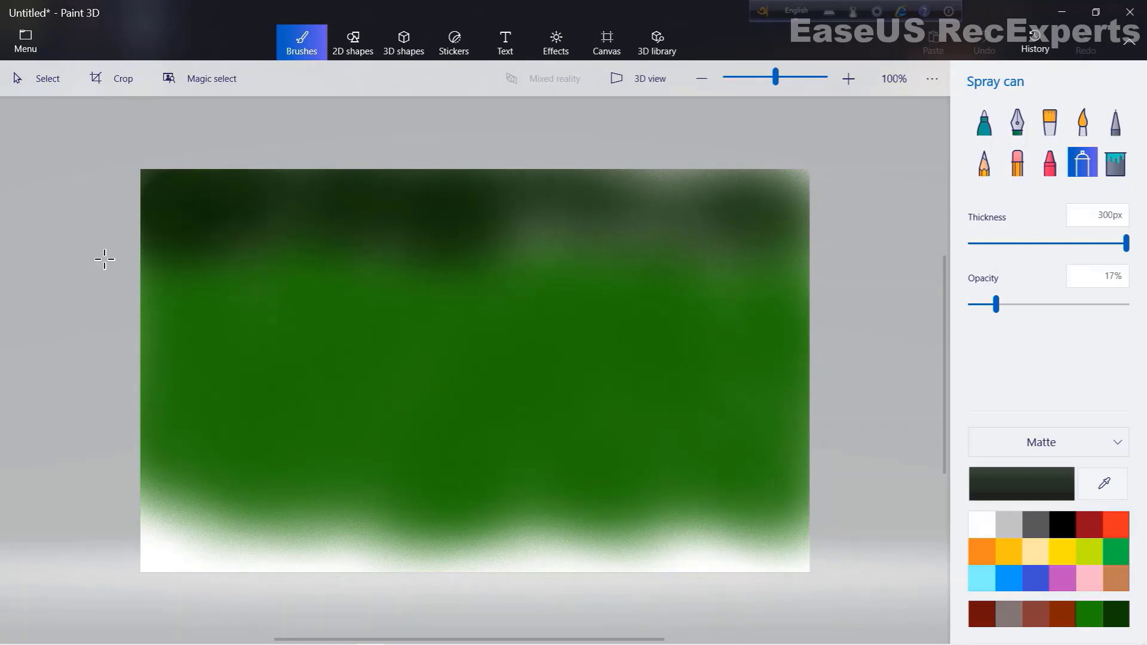
mouse_move(587, 227)
left_mouse_down()
mouse_move(527, 210)
mouse_move(618, 195)
mouse_move(726, 205)
mouse_move(564, 221)
mouse_move(619, 228)
mouse_move(841, 328)
mouse_move(789, 212)
mouse_move(818, 239)
mouse_move(260, 229)
mouse_move(174, 281)
mouse_move(132, 267)
left_mouse_up()
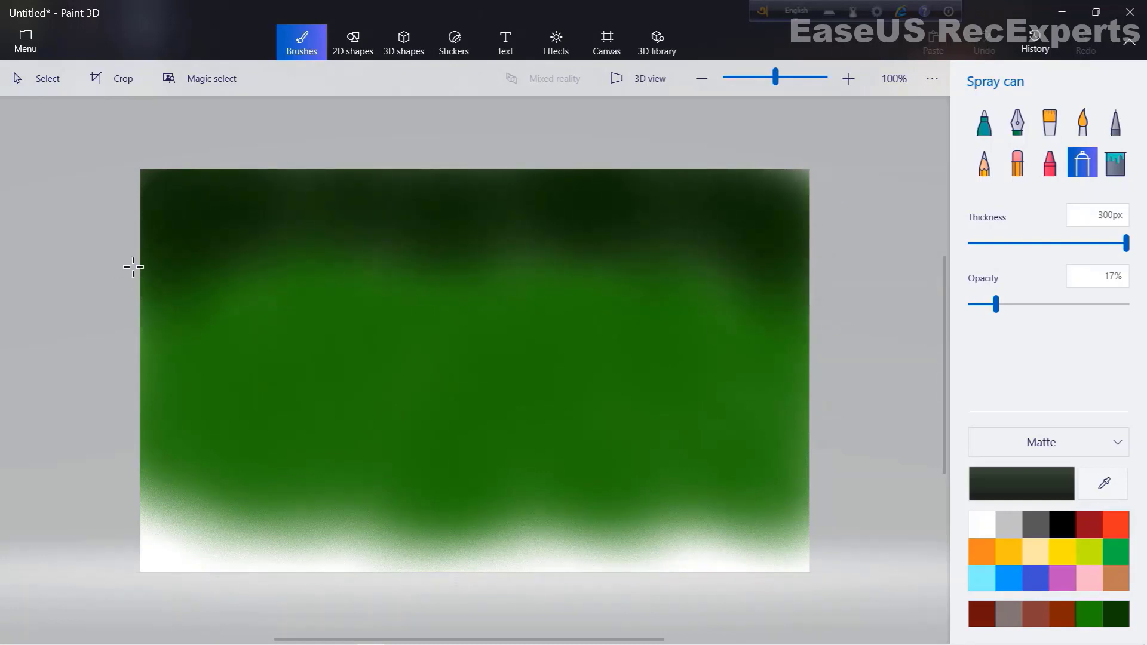
mouse_move(165, 503)
left_mouse_down()
mouse_move(186, 552)
mouse_move(253, 564)
mouse_move(194, 560)
mouse_move(431, 571)
mouse_move(520, 564)
left_mouse_up()
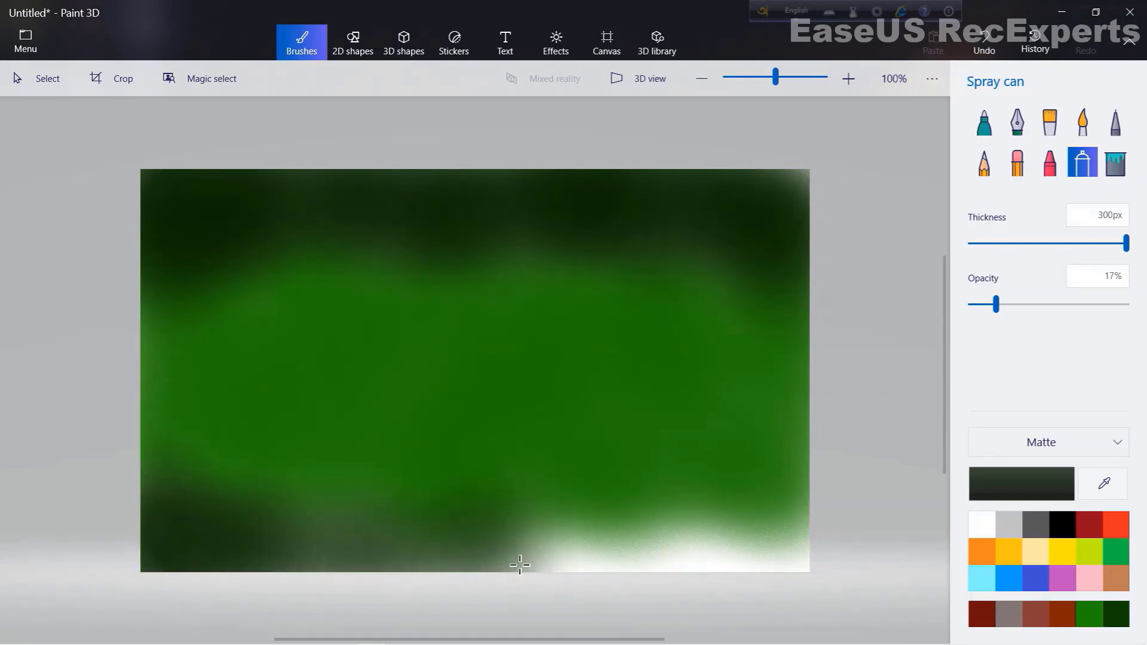
mouse_move(288, 552)
left_mouse_down()
mouse_move(404, 577)
mouse_move(623, 574)
mouse_move(819, 534)
mouse_move(712, 567)
mouse_move(566, 582)
mouse_move(512, 566)
mouse_move(755, 562)
mouse_move(801, 548)
mouse_move(686, 582)
mouse_move(629, 555)
mouse_move(579, 567)
mouse_move(443, 564)
mouse_move(243, 526)
mouse_move(394, 557)
mouse_move(654, 567)
left_mouse_up()
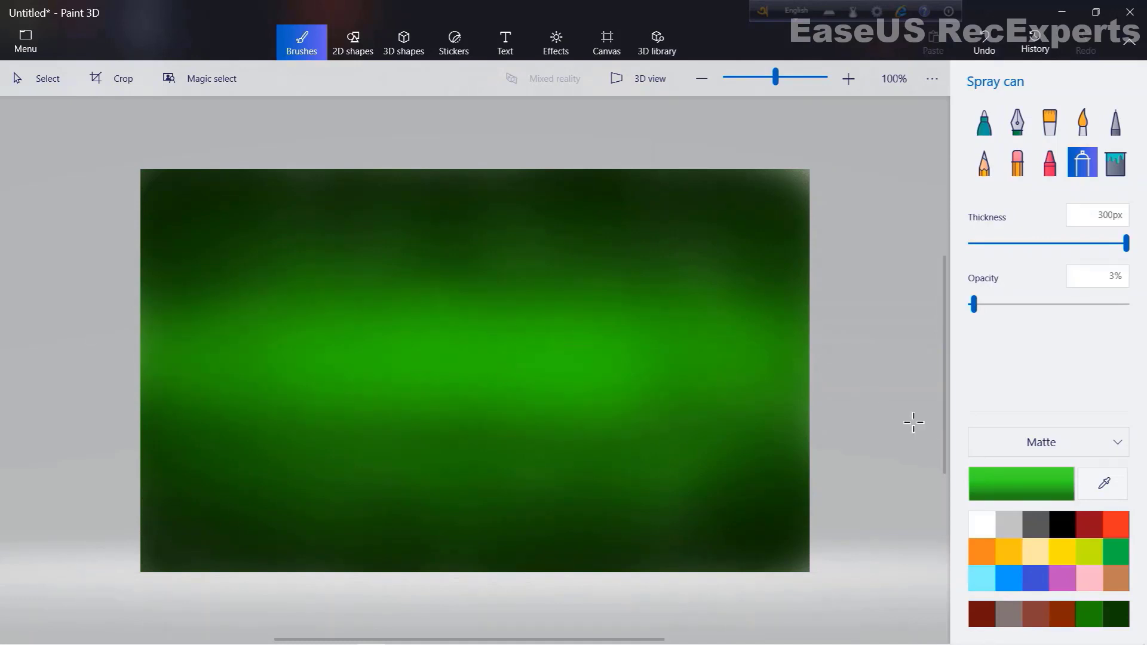
- Set the brush colour to pure black, hex 000000
left_click(1090, 607)
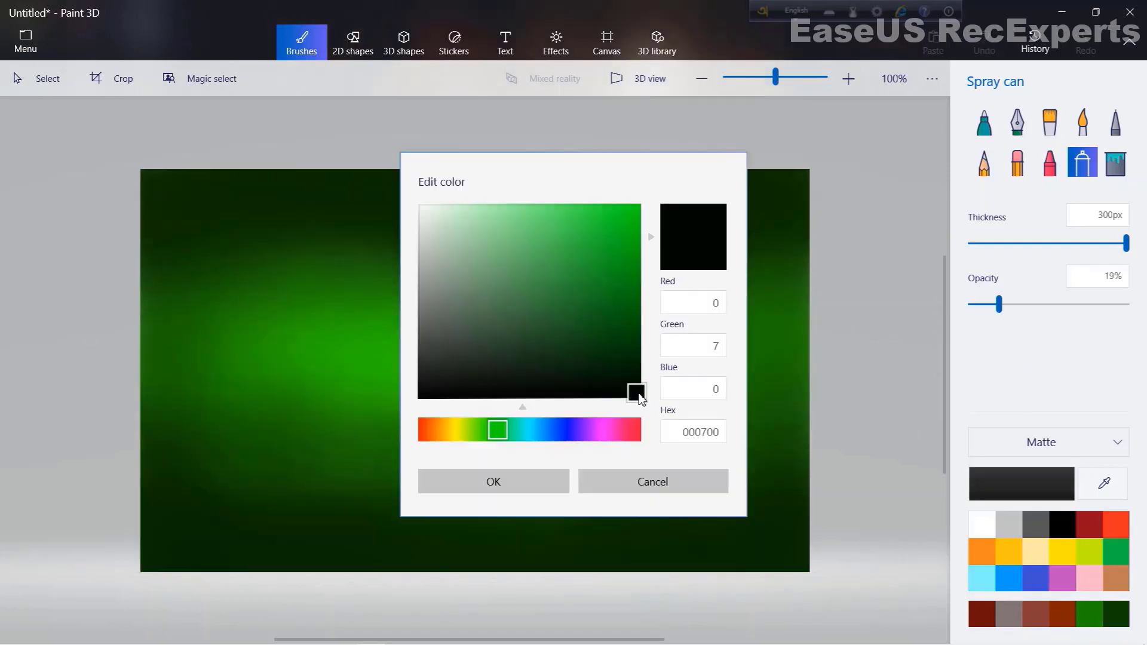
left_click_drag(635, 390, 643, 399)
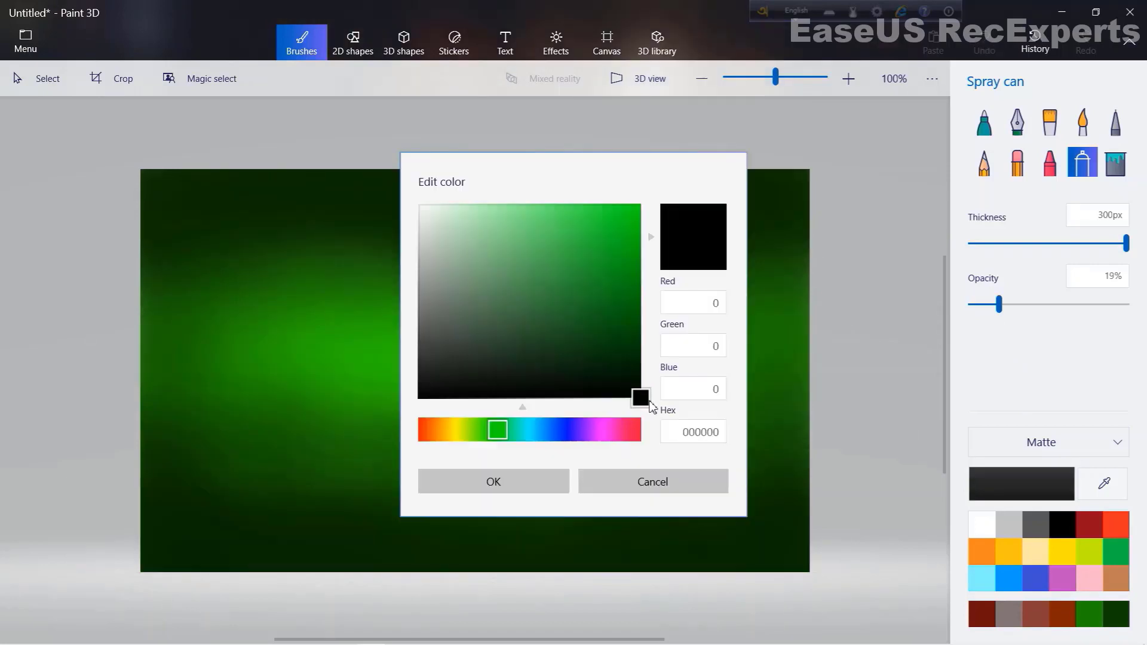
left_click(536, 487)
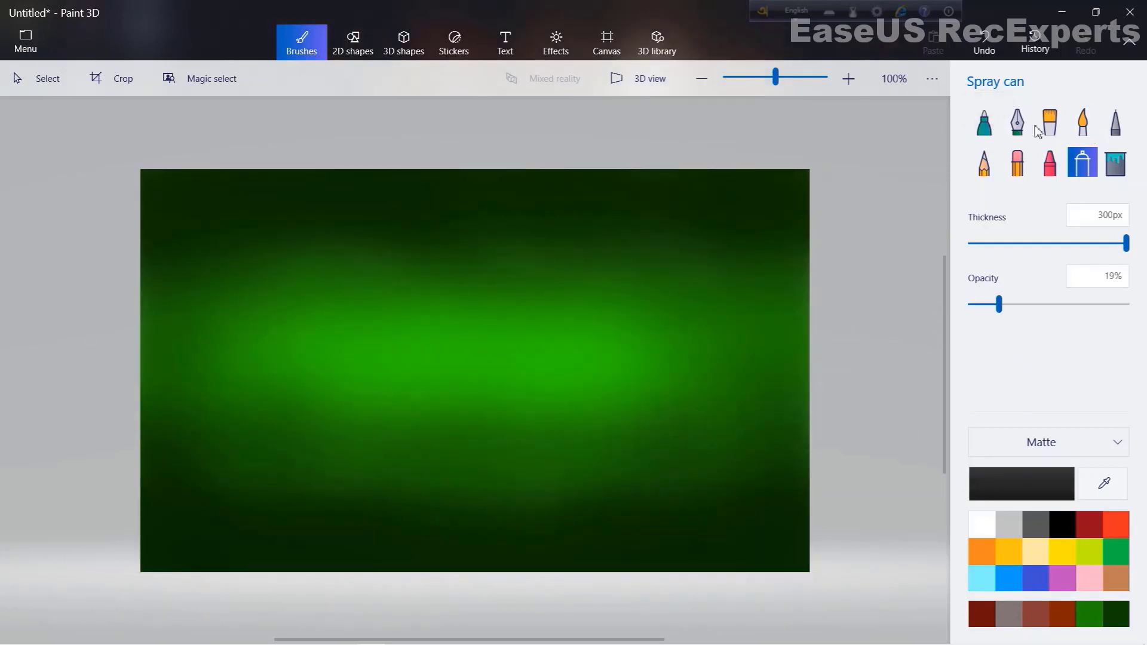
- Paint black strokes in the canvas's upper-right corner with the Calligraphy pen, raising its thickness to 20 px
left_click(1007, 131)
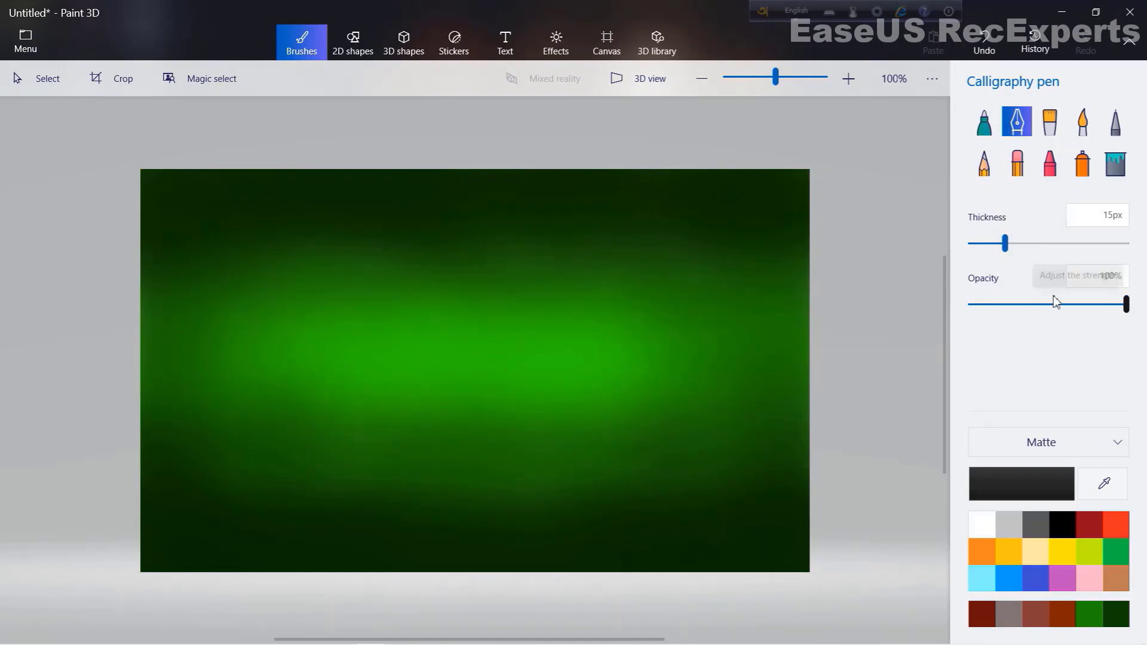
left_click_drag(752, 188, 793, 184)
left_click_drag(1005, 243, 1029, 243)
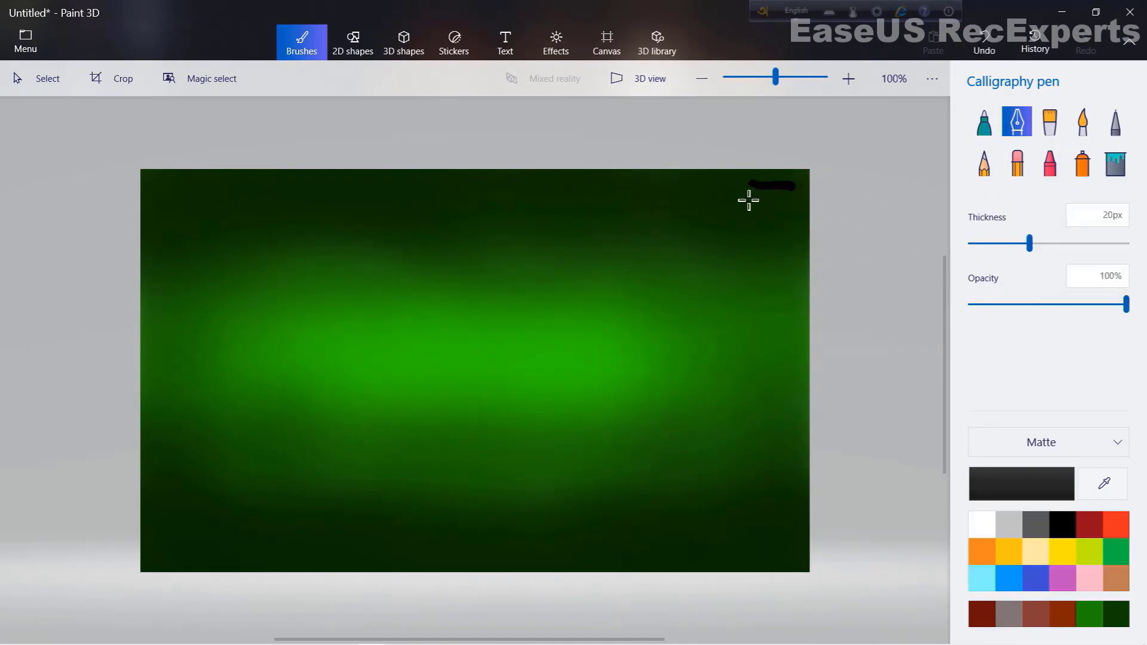
mouse_move(747, 197)
left_mouse_down()
mouse_move(796, 213)
mouse_move(738, 204)
mouse_move(802, 221)
left_mouse_up()
- Set the pen thickness to 30 px and paint a solid black, jagged rock overhang in the canvas's upper-left corner
left_click(1078, 243)
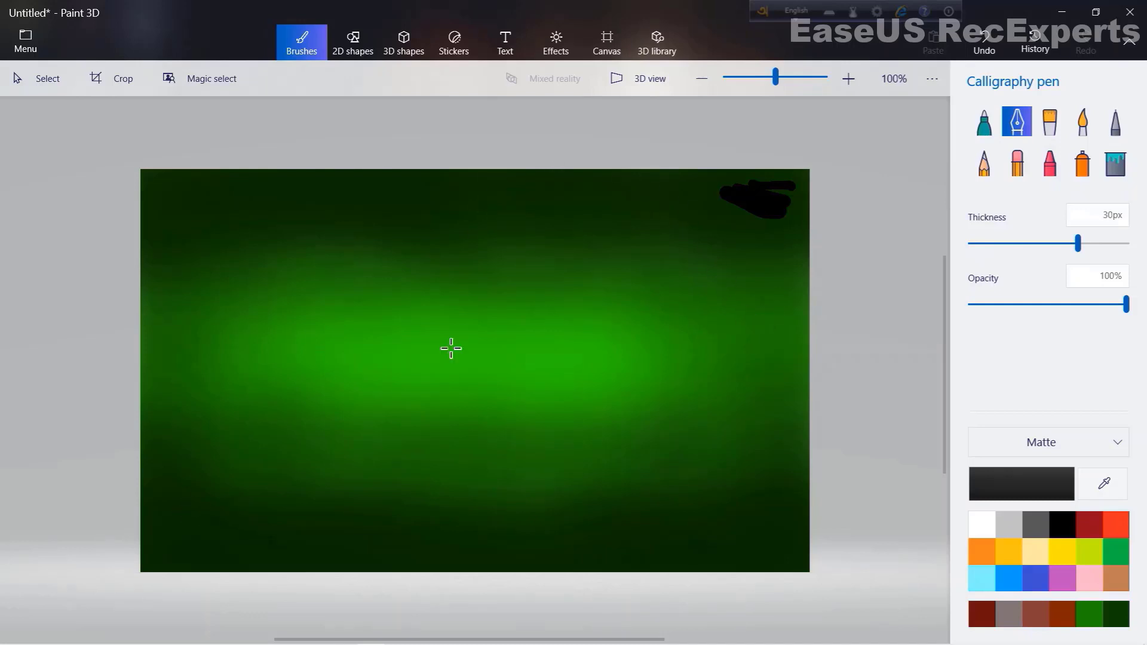
mouse_move(154, 324)
left_mouse_down()
mouse_move(189, 272)
mouse_move(231, 279)
mouse_move(273, 187)
mouse_move(155, 187)
mouse_move(156, 255)
left_mouse_up()
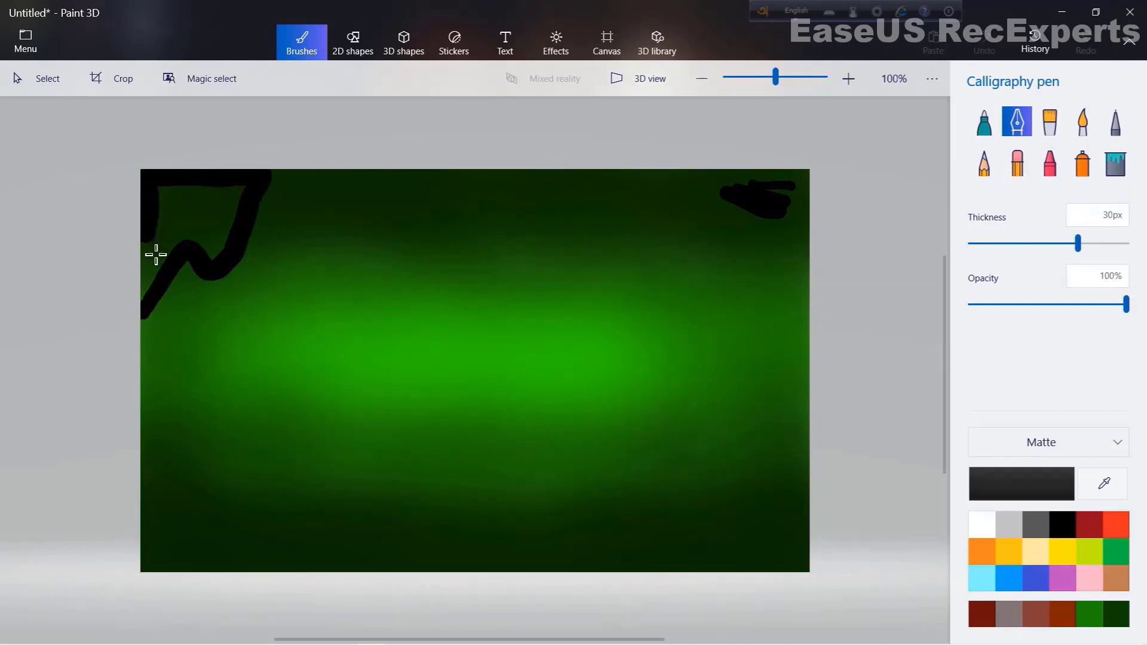
mouse_move(189, 200)
left_mouse_down()
mouse_move(190, 251)
mouse_move(196, 220)
mouse_move(157, 211)
left_mouse_up()
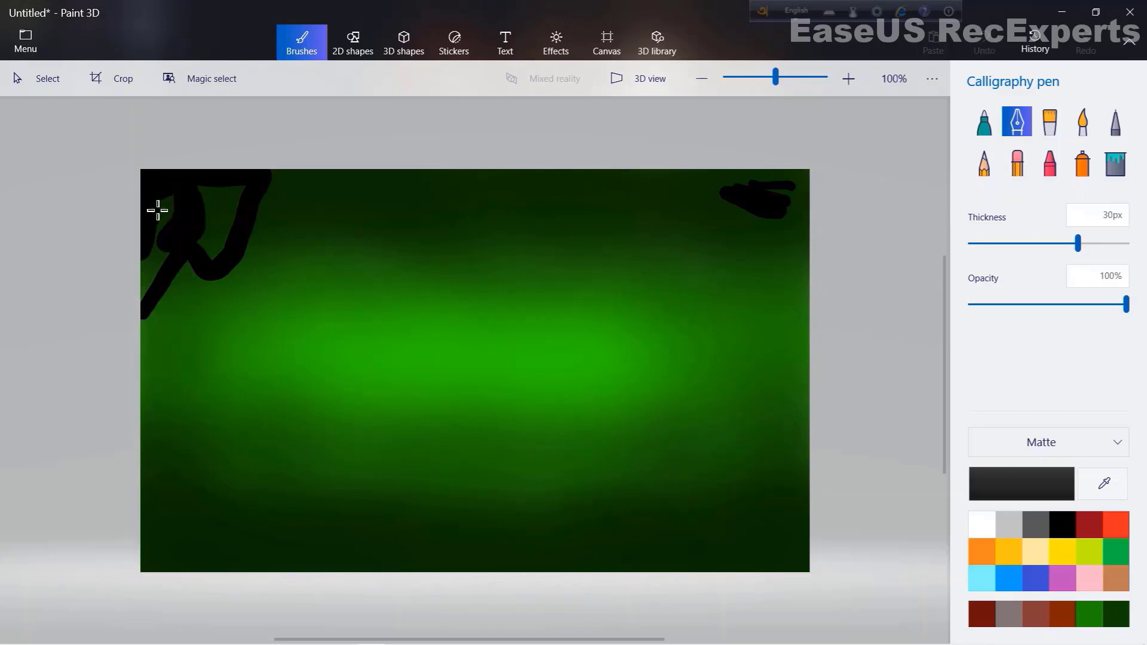
left_click_drag(170, 253, 169, 262)
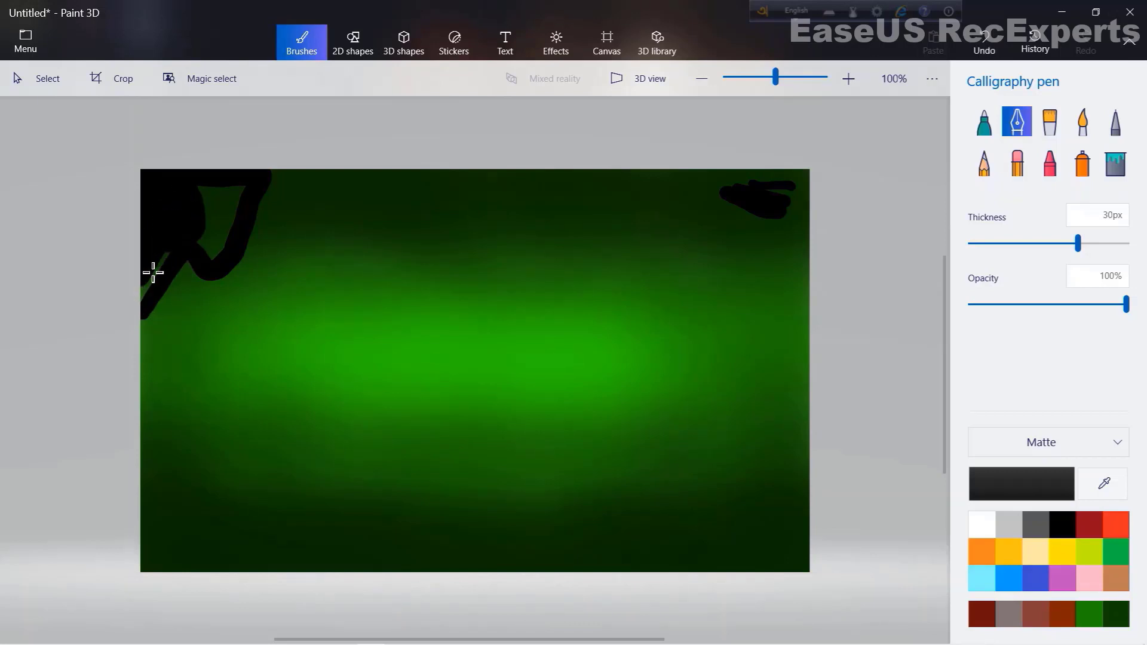
key("ctrl+z")
mouse_move(201, 254)
left_mouse_down()
mouse_move(221, 229)
mouse_move(203, 256)
mouse_move(234, 251)
mouse_move(251, 210)
mouse_move(232, 215)
mouse_move(212, 197)
mouse_move(267, 207)
mouse_move(278, 250)
mouse_move(336, 188)
mouse_move(281, 254)
mouse_move(264, 219)
mouse_move(307, 202)
mouse_move(275, 211)
mouse_move(301, 186)
mouse_move(334, 183)
mouse_move(342, 206)
left_mouse_up()
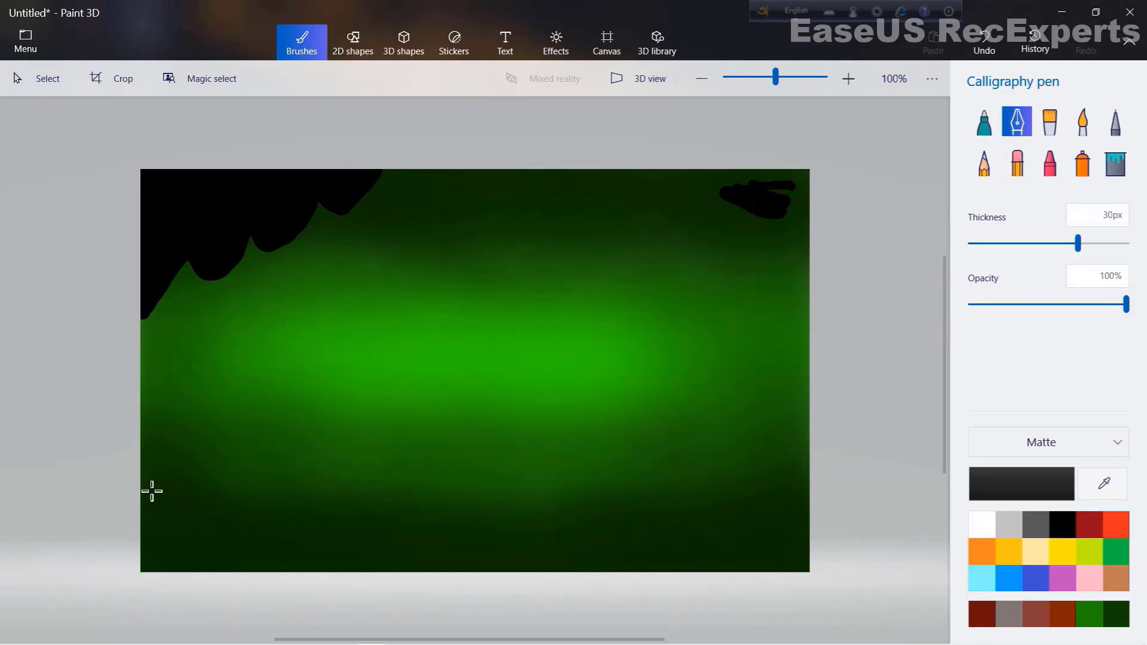
- Paint rounded black rock mounds along the canvas's lower edge, from the left corner to a slope right of centre
mouse_move(151, 491)
left_mouse_down()
mouse_move(176, 485)
mouse_move(249, 531)
mouse_move(284, 532)
mouse_move(309, 503)
mouse_move(338, 510)
mouse_move(340, 556)
mouse_move(366, 542)
mouse_move(422, 574)
left_mouse_up()
mouse_move(179, 497)
left_mouse_down()
mouse_move(198, 509)
mouse_move(148, 538)
mouse_move(222, 515)
mouse_move(234, 548)
mouse_move(162, 549)
mouse_move(321, 502)
mouse_move(199, 536)
mouse_move(167, 525)
mouse_move(194, 528)
mouse_move(172, 542)
mouse_move(188, 577)
mouse_move(257, 571)
mouse_move(190, 562)
mouse_move(288, 539)
mouse_move(306, 515)
mouse_move(325, 537)
mouse_move(252, 571)
mouse_move(379, 553)
mouse_move(402, 580)
mouse_move(374, 567)
mouse_move(303, 578)
mouse_move(425, 564)
mouse_move(459, 516)
mouse_move(465, 541)
mouse_move(427, 577)
mouse_move(503, 580)
mouse_move(488, 532)
mouse_move(508, 567)
mouse_move(467, 569)
mouse_move(521, 579)
mouse_move(546, 528)
mouse_move(577, 552)
mouse_move(565, 541)
mouse_move(525, 574)
mouse_move(585, 561)
mouse_move(595, 508)
mouse_move(623, 475)
mouse_move(665, 503)
mouse_move(612, 511)
mouse_move(642, 505)
mouse_move(617, 523)
mouse_move(643, 540)
mouse_move(600, 554)
mouse_move(650, 555)
mouse_move(618, 554)
mouse_move(612, 583)
mouse_move(668, 534)
mouse_move(662, 561)
left_mouse_up()
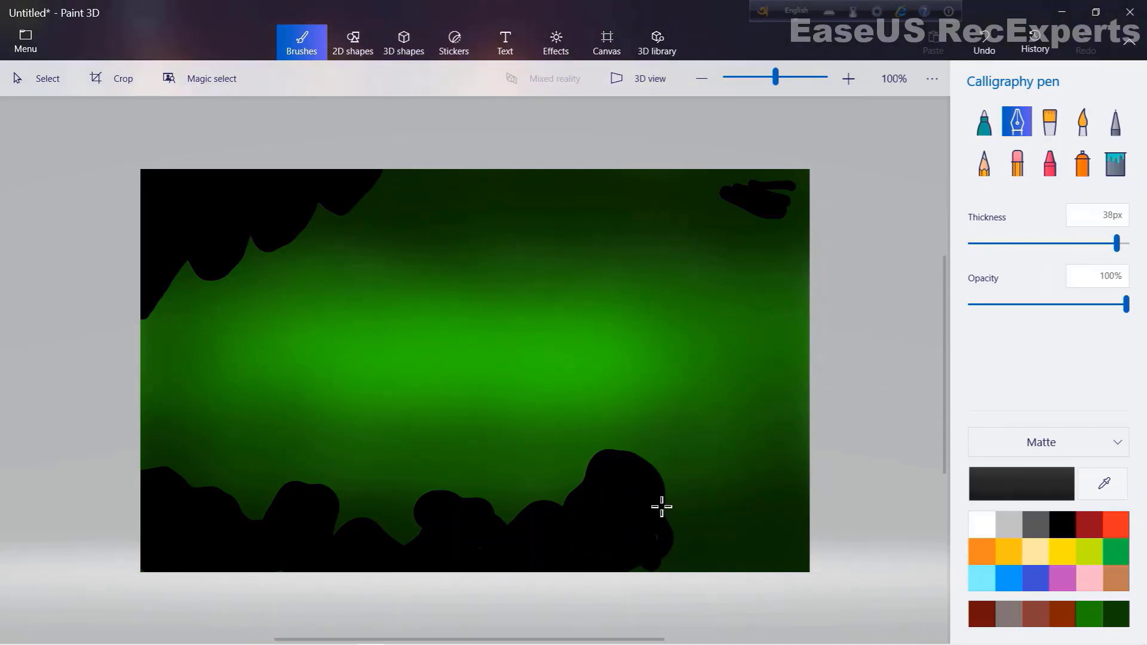
mouse_move(661, 506)
left_mouse_down()
mouse_move(706, 553)
mouse_move(687, 573)
mouse_move(622, 587)
mouse_move(667, 540)
mouse_move(713, 581)
left_mouse_up()
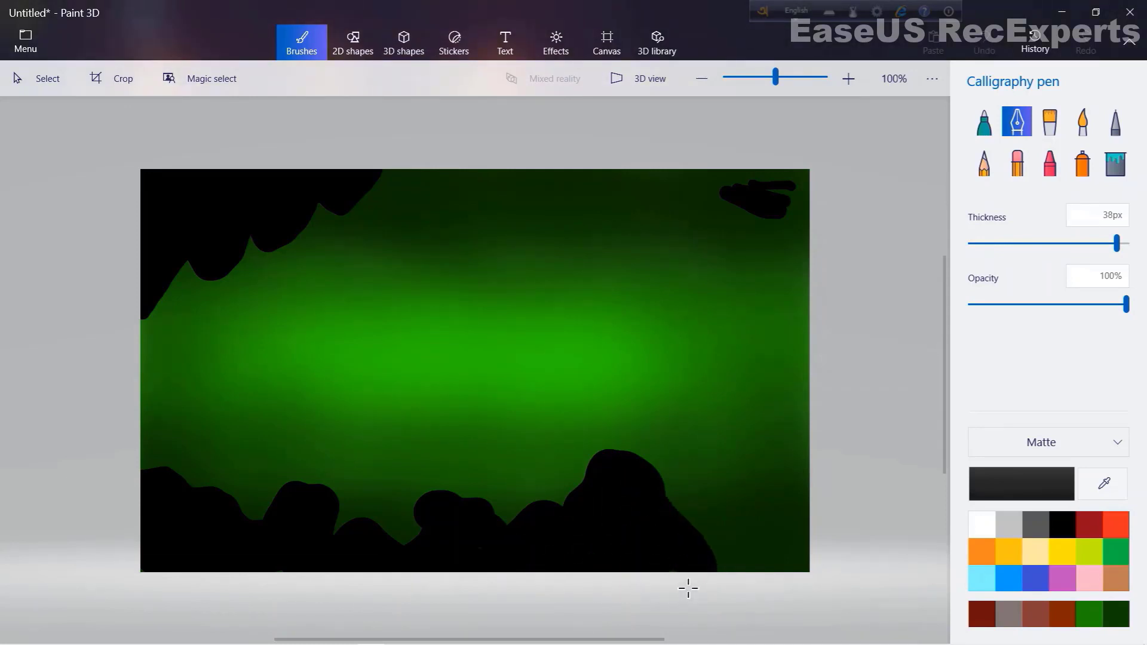
- Paint a black rock ledge jutting inward from the right edge and fill the area below it down to the lower corner
mouse_move(619, 414)
left_mouse_down()
mouse_move(645, 433)
mouse_move(644, 476)
mouse_move(656, 432)
mouse_move(612, 421)
mouse_move(833, 419)
mouse_move(619, 431)
mouse_move(595, 420)
mouse_move(626, 416)
left_mouse_up()
mouse_move(708, 410)
left_mouse_down()
mouse_move(737, 427)
mouse_move(670, 433)
mouse_move(704, 427)
mouse_move(703, 440)
mouse_move(654, 449)
mouse_move(684, 445)
mouse_move(660, 472)
mouse_move(764, 434)
mouse_move(819, 434)
mouse_move(681, 465)
mouse_move(779, 457)
mouse_move(732, 473)
mouse_move(750, 595)
mouse_move(698, 468)
mouse_move(722, 568)
mouse_move(726, 487)
mouse_move(732, 554)
mouse_move(718, 485)
mouse_move(697, 473)
mouse_move(715, 543)
mouse_move(682, 464)
left_mouse_up()
mouse_move(698, 540)
left_mouse_down()
mouse_move(751, 478)
mouse_move(764, 488)
mouse_move(764, 549)
mouse_move(794, 537)
mouse_move(820, 487)
mouse_move(800, 577)
mouse_move(783, 457)
mouse_move(760, 547)
mouse_move(776, 512)
mouse_move(782, 535)
left_mouse_up()
- Fill the upper-right corner with black rock and extend hanging black rocks across the canvas's upper edge
mouse_move(795, 257)
left_mouse_down()
mouse_move(765, 189)
mouse_move(768, 200)
left_mouse_up()
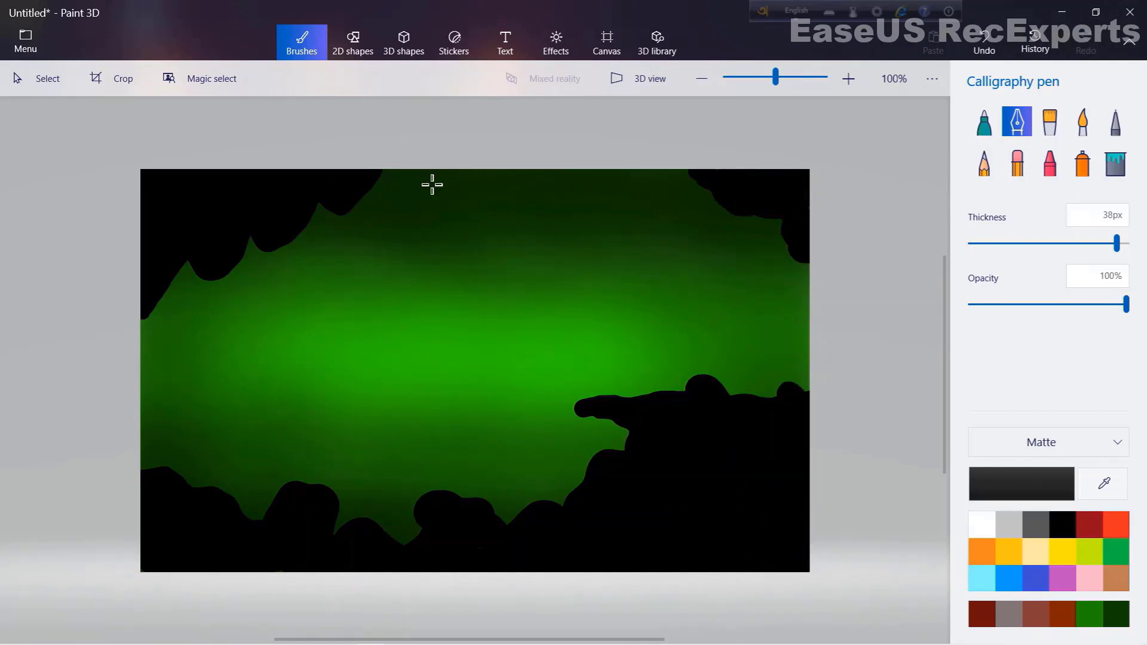
mouse_move(432, 184)
left_mouse_down()
mouse_move(365, 198)
mouse_move(440, 191)
mouse_move(442, 237)
mouse_move(461, 262)
mouse_move(477, 209)
mouse_move(460, 221)
mouse_move(317, 221)
mouse_move(376, 257)
mouse_move(180, 273)
left_mouse_up()
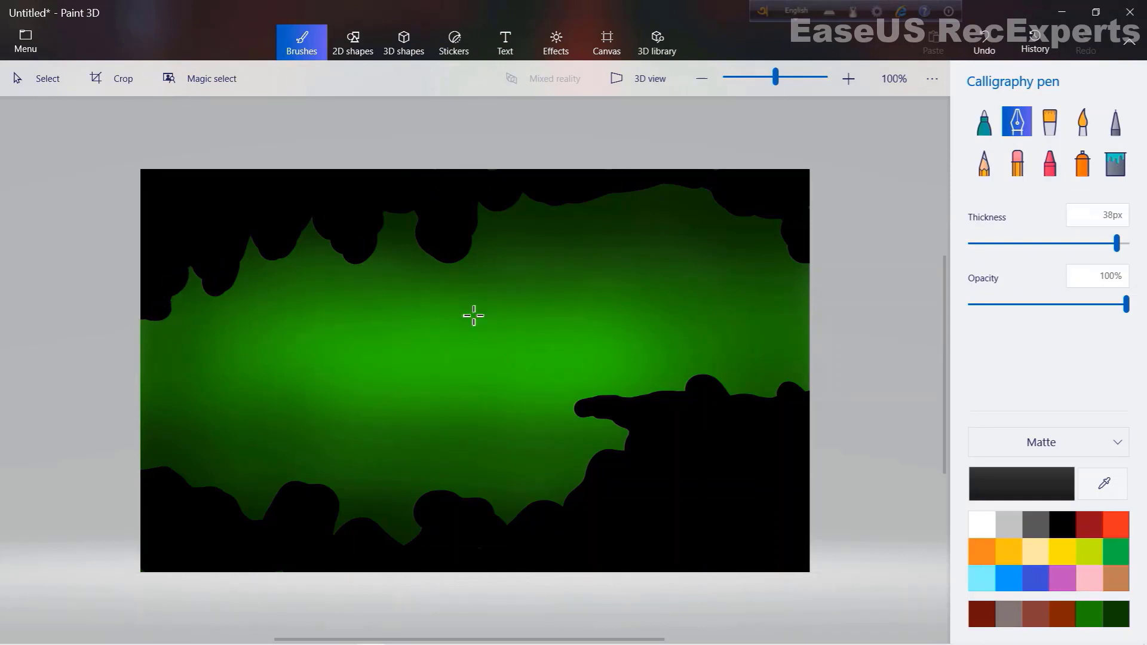
- Reduce the pen thickness and paint small black drips beneath the rock ledge
scroll(639, 440, "up", 2)
left_click_drag(1116, 243, 1015, 244)
mouse_move(541, 402)
left_mouse_down()
mouse_move(628, 398)
mouse_move(602, 418)
mouse_move(620, 446)
mouse_move(613, 421)
mouse_move(568, 425)
mouse_move(597, 473)
mouse_move(622, 464)
mouse_move(663, 474)
left_mouse_up()
- Reduce the pen thickness to 10 px and add thin black drips to the rocks hanging from the cave ceiling
key("bracketleft")
key("bracketleft")
key("bracketleft")
key("bracketleft")
key("bracketleft")
scroll(638, 454, "down", 2)
scroll(596, 473, "up", 2)
scroll(410, 187, "down", 2)
scroll(428, 283, "up", 2)
key("bracketleft")
key("bracketleft")
left_click_drag(428, 282, 423, 286)
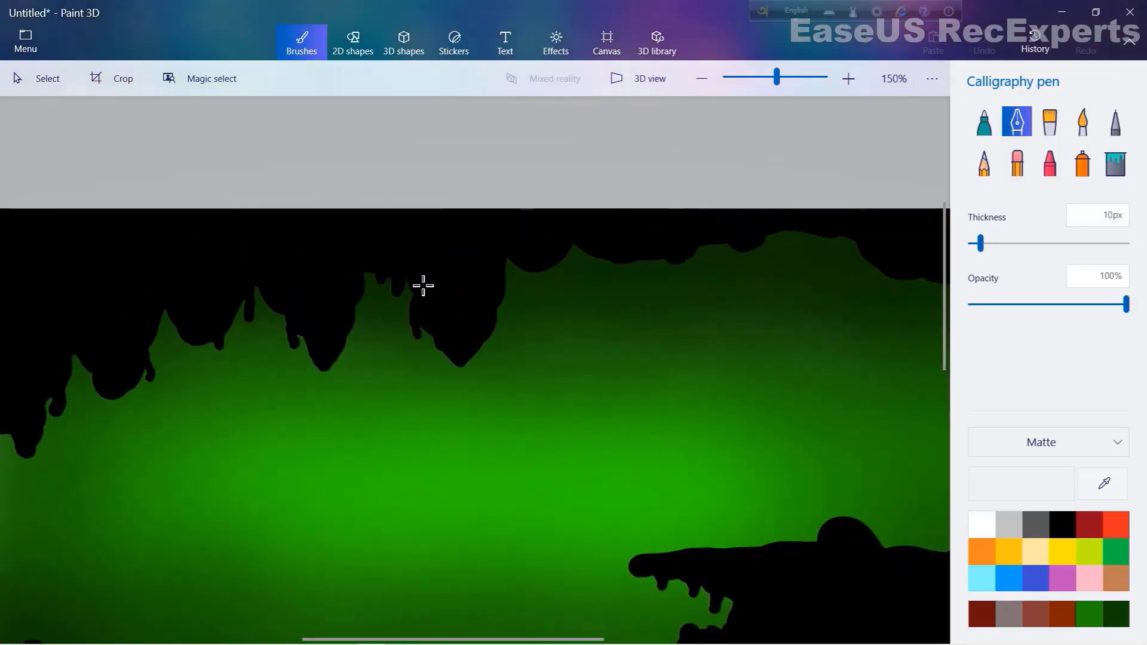
mouse_move(527, 269)
left_mouse_down()
mouse_move(517, 294)
mouse_move(540, 293)
mouse_move(510, 300)
left_mouse_up()
- Set the pen thickness to 9 px, sketch a seated figure's leg and foot at the ledge's tip, and undo the last stroke
scroll(510, 300, "down", 2)
scroll(454, 287, "up", 2)
scroll(448, 302, "down", 2)
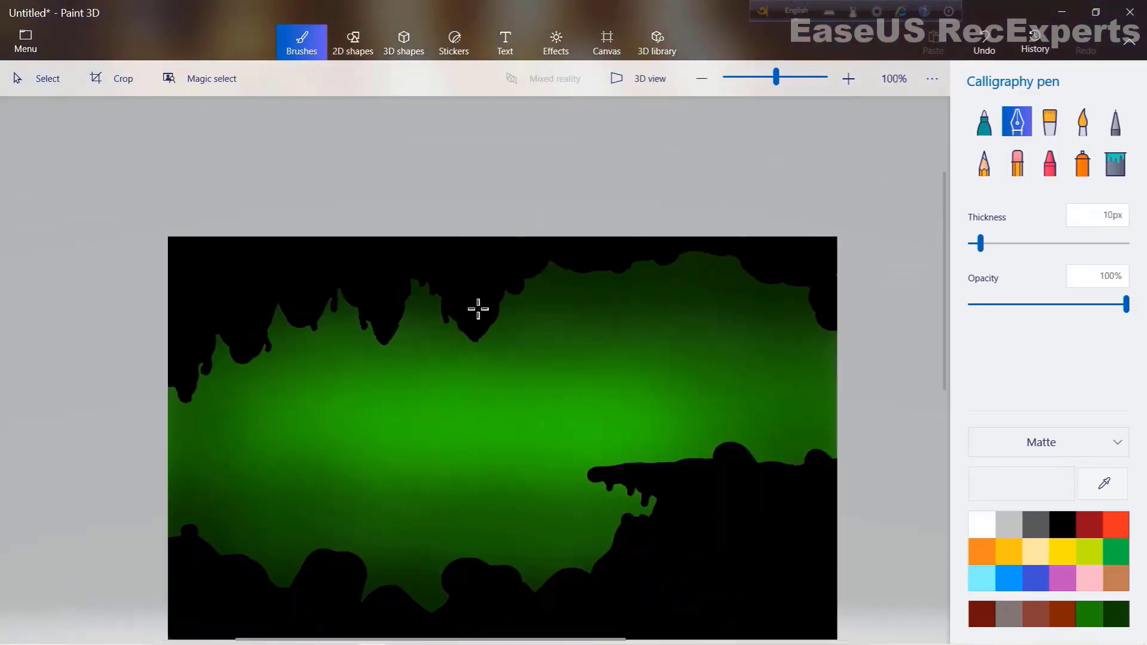
scroll(687, 444, "up", 3)
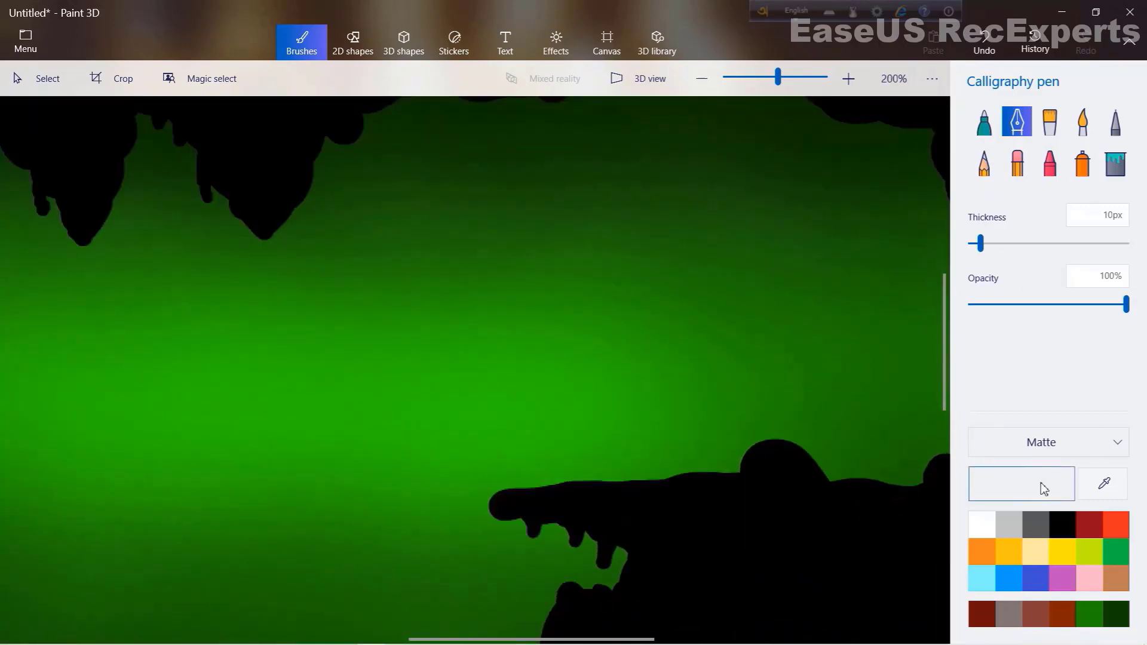
key("bracketleft")
mouse_move(493, 482)
left_mouse_down()
mouse_move(536, 481)
mouse_move(534, 458)
mouse_move(487, 499)
mouse_move(491, 534)
left_mouse_up()
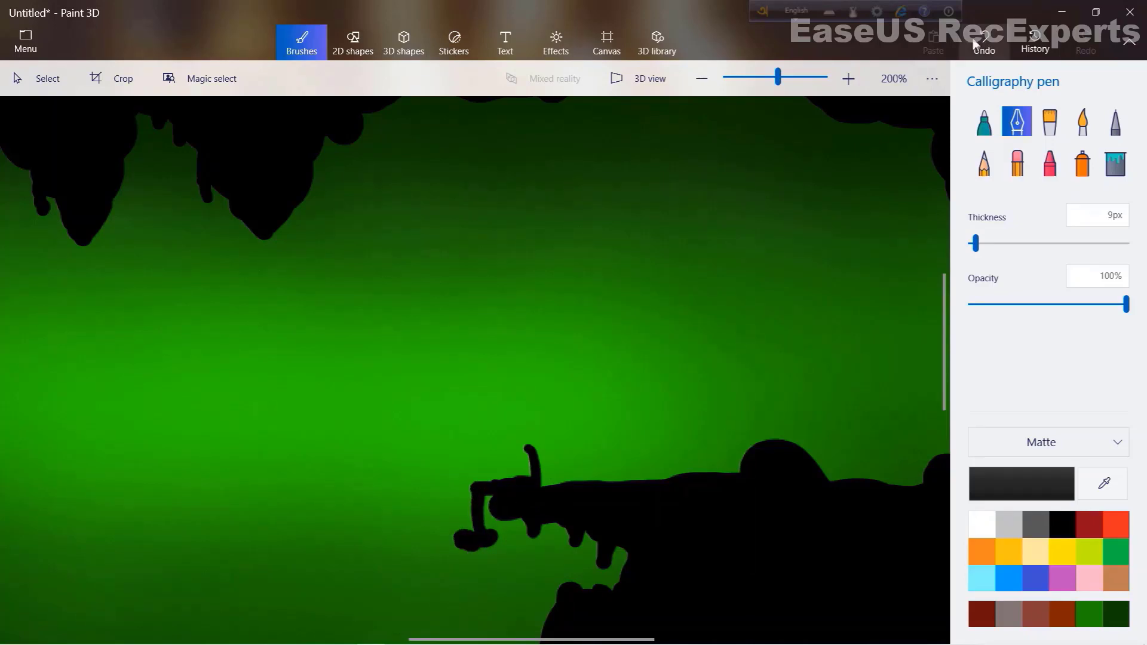
left_click(984, 42)
- Paint the seated figure's black torso, bent leg and foot at the tip of the ledge
scroll(507, 617, "up", 3)
mouse_move(557, 152)
left_mouse_down()
mouse_move(559, 206)
mouse_move(545, 223)
mouse_move(584, 149)
mouse_move(641, 230)
mouse_move(627, 151)
mouse_move(456, 245)
mouse_move(538, 239)
left_mouse_up()
mouse_move(430, 271)
left_mouse_down()
mouse_move(448, 338)
mouse_move(438, 281)
left_mouse_up()
mouse_move(460, 392)
left_mouse_down()
mouse_move(466, 379)
mouse_move(418, 391)
mouse_move(466, 386)
left_mouse_up()
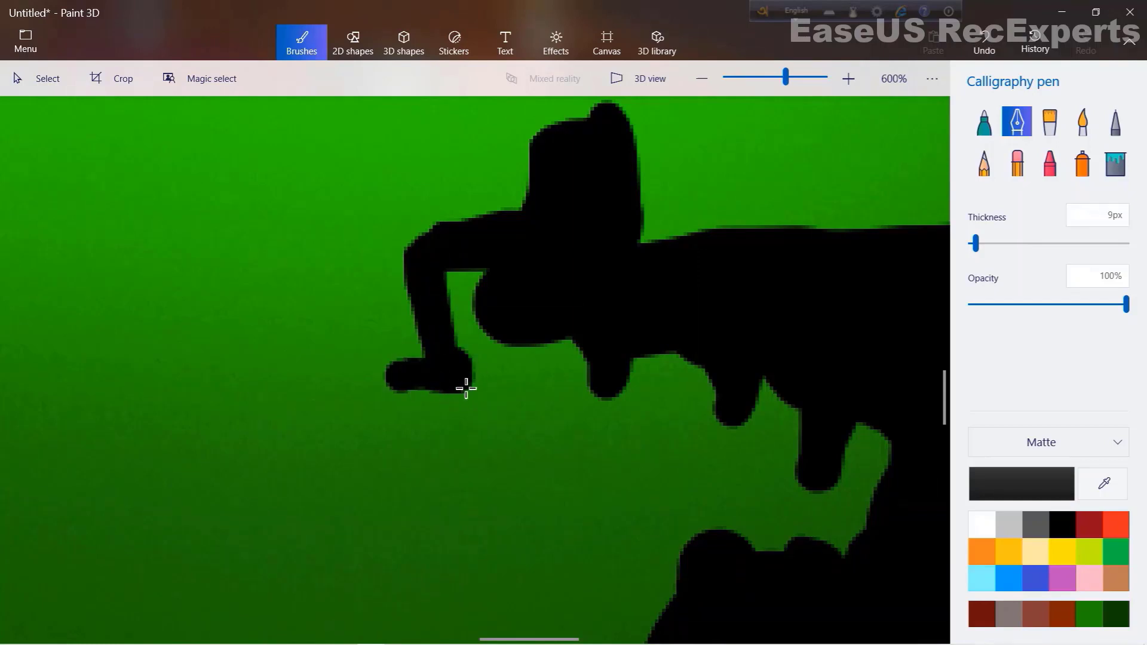
- Round off the seated figure's shoulders and paint its head with the 8 px black pen at 94% opacity
scroll(479, 314, "up", 1)
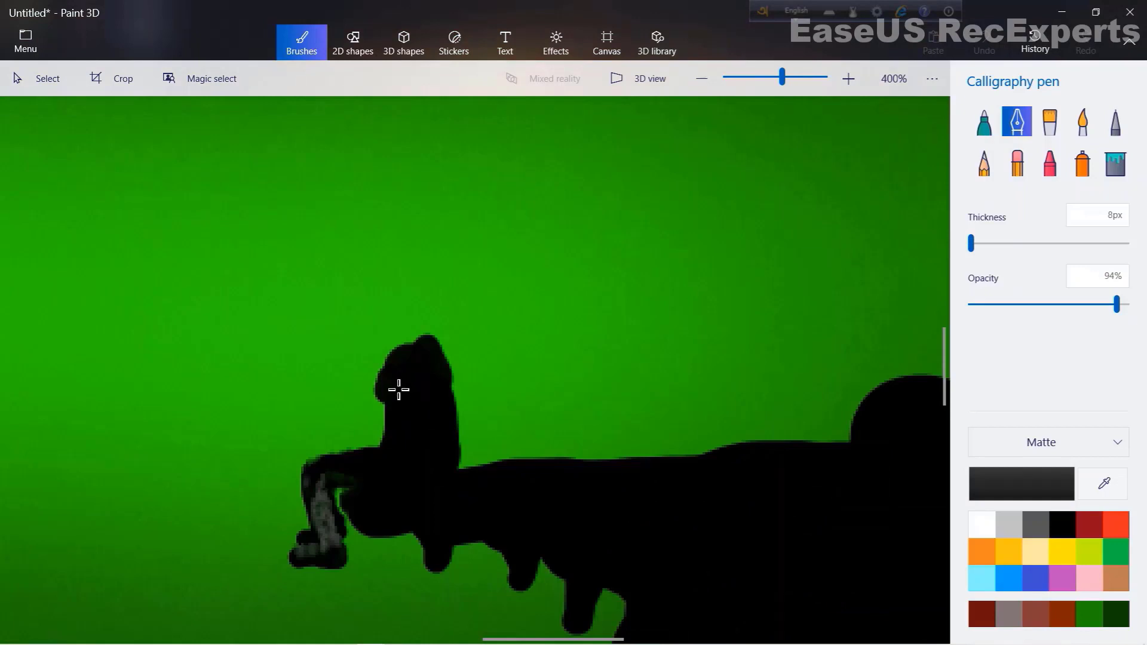
left_click_drag(414, 361, 393, 382)
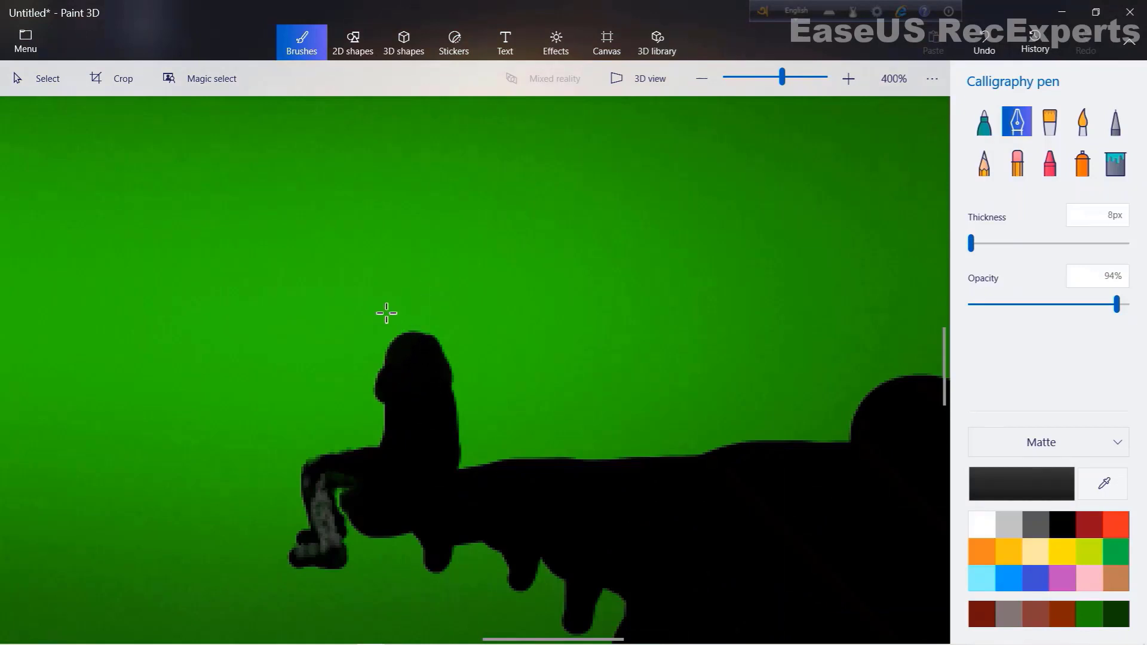
mouse_move(386, 313)
left_mouse_down()
mouse_move(421, 312)
mouse_move(408, 320)
left_mouse_up()
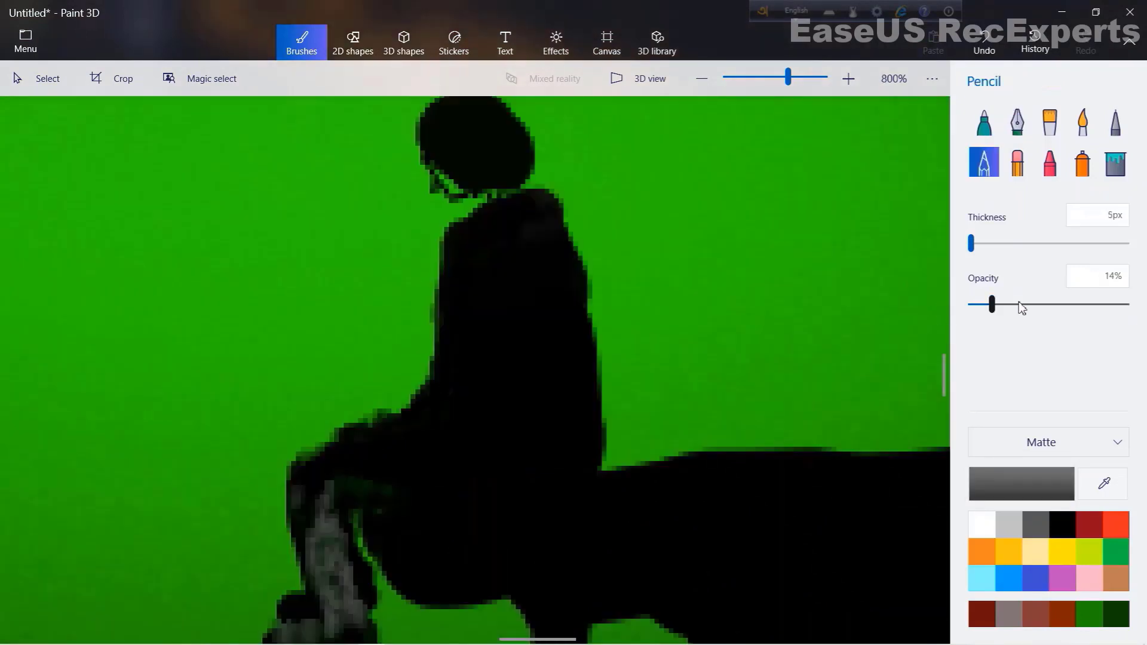
- Set the Pencil opacity to 31% and draw grey highlight folds on the seated figure's back and side
left_click(1019, 305)
mouse_move(528, 256)
left_mouse_down()
mouse_move(558, 237)
mouse_move(514, 207)
mouse_move(535, 195)
mouse_move(475, 248)
mouse_move(537, 246)
mouse_move(527, 233)
mouse_move(589, 277)
mouse_move(566, 330)
mouse_move(538, 344)
mouse_move(601, 392)
mouse_move(594, 448)
left_mouse_up()
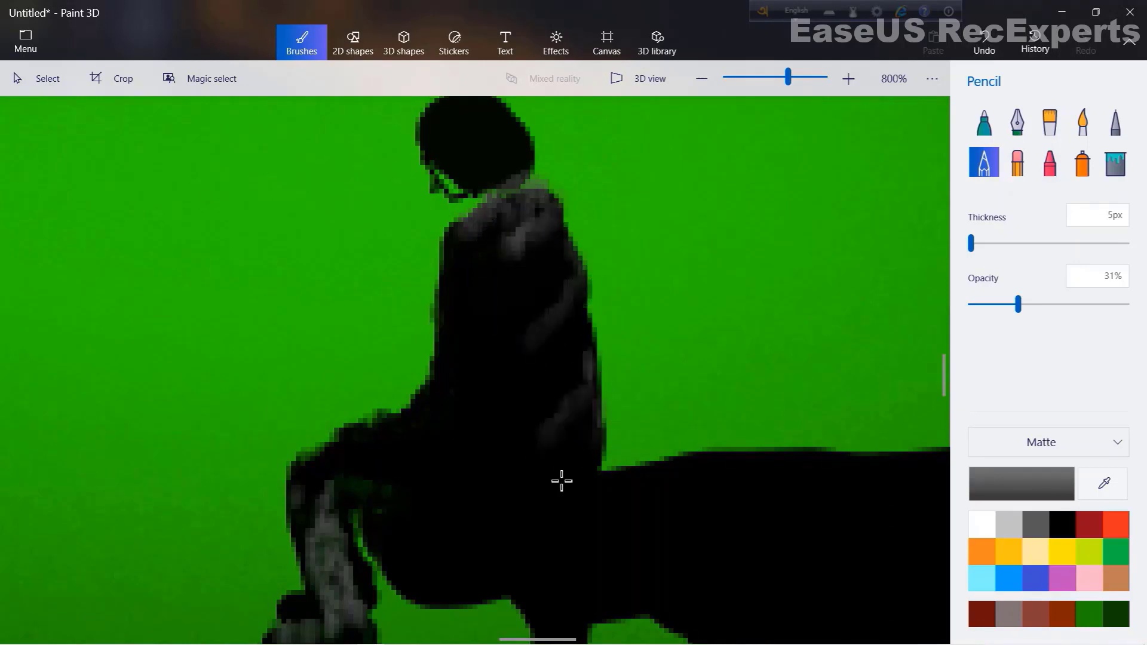
left_click_drag(505, 353, 525, 276)
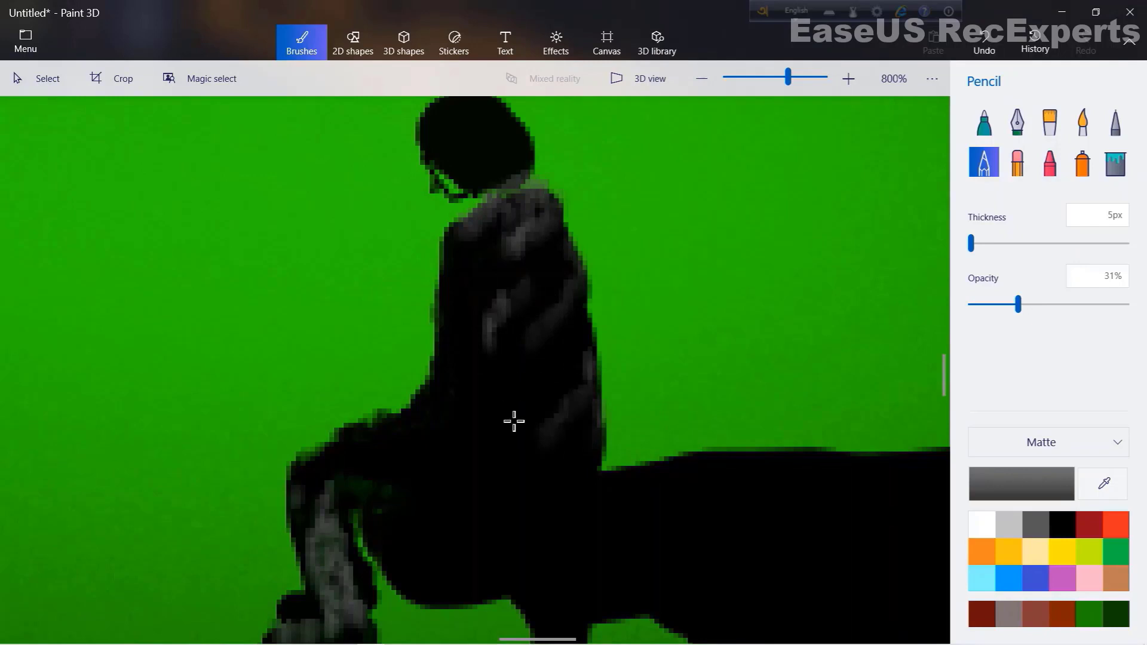
- Add grey Pencil highlights to the seated figure's hip and thigh
scroll(464, 476, "down", 3)
scroll(442, 515, "up", 2)
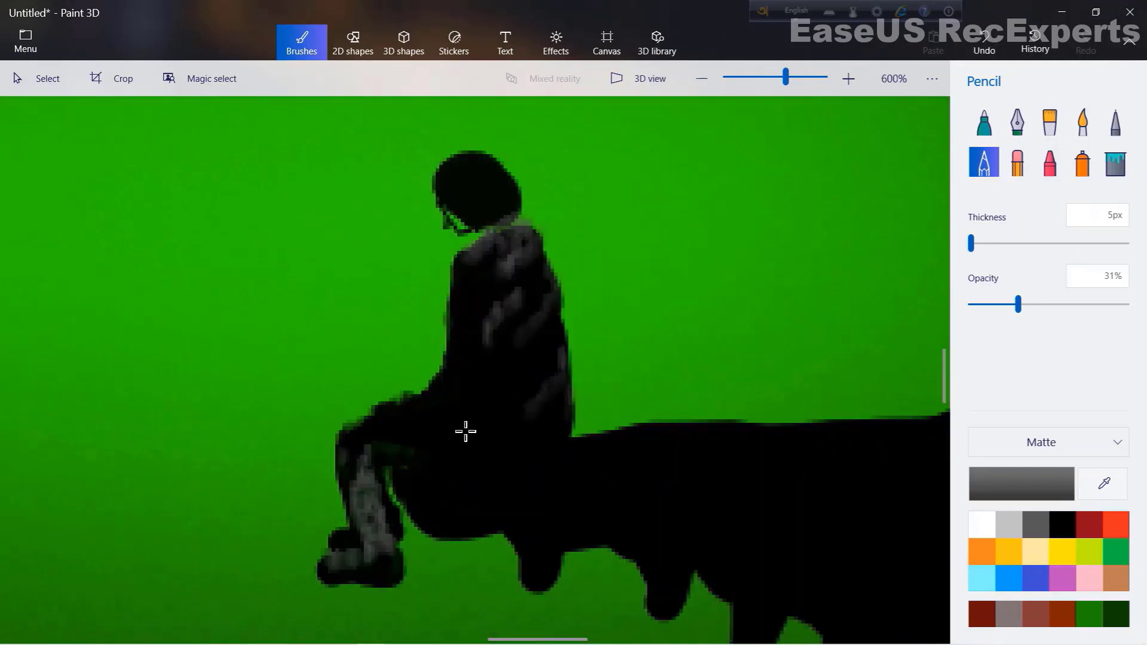
left_click_drag(465, 431, 501, 432)
left_click_drag(395, 465, 428, 461)
- Switch the Pencil to black and shade over the grey area of the figure's lower leg
left_click(1063, 524)
scroll(323, 486, "up", 2)
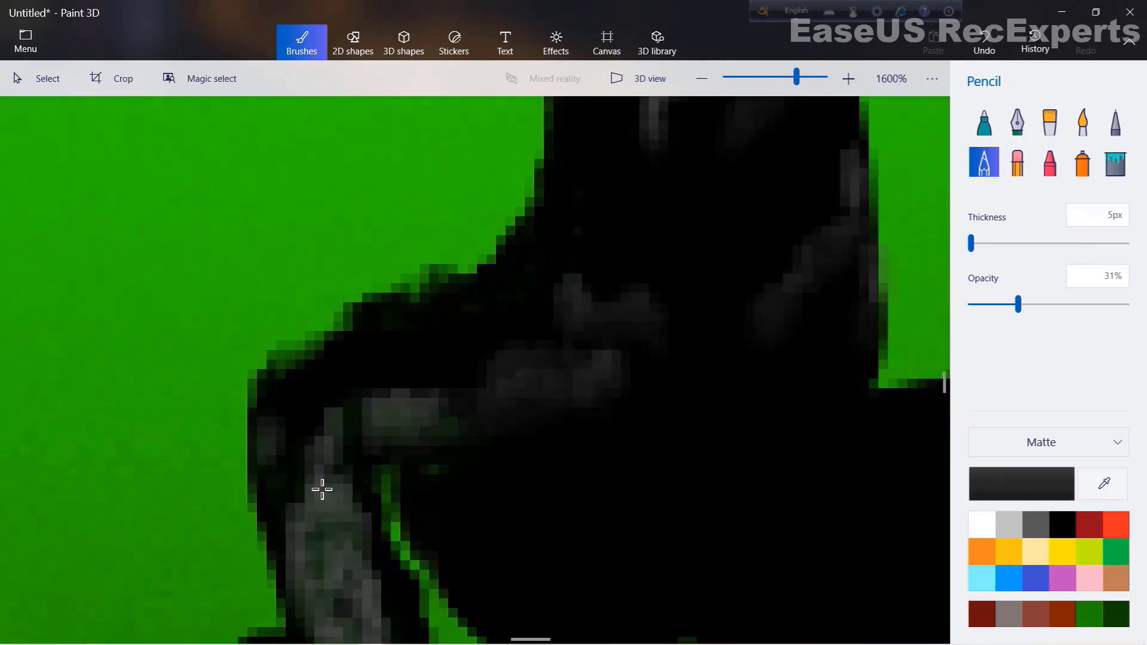
mouse_move(322, 487)
left_mouse_down()
mouse_move(317, 538)
mouse_move(337, 581)
left_mouse_up()
scroll(323, 561, "down", 2)
left_click_drag(318, 536, 321, 566)
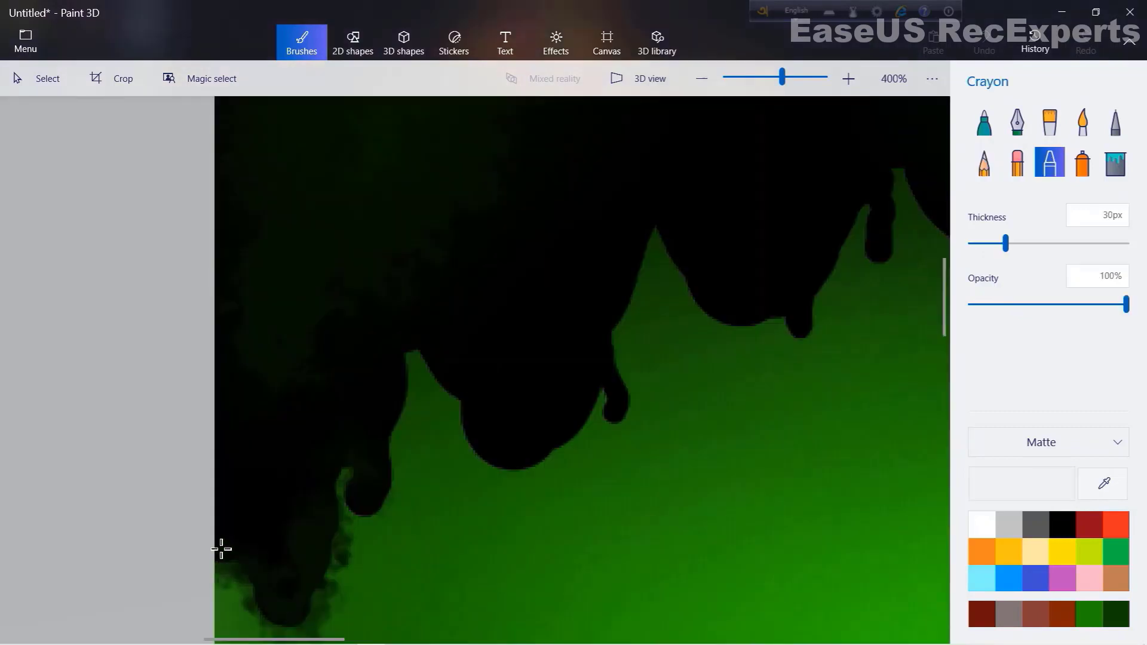
- Roughen and shade the ceiling rocks with the Crayon, raising its thickness to 73 px at 100% opacity
scroll(223, 545, "down", 3)
scroll(356, 441, "up", 3)
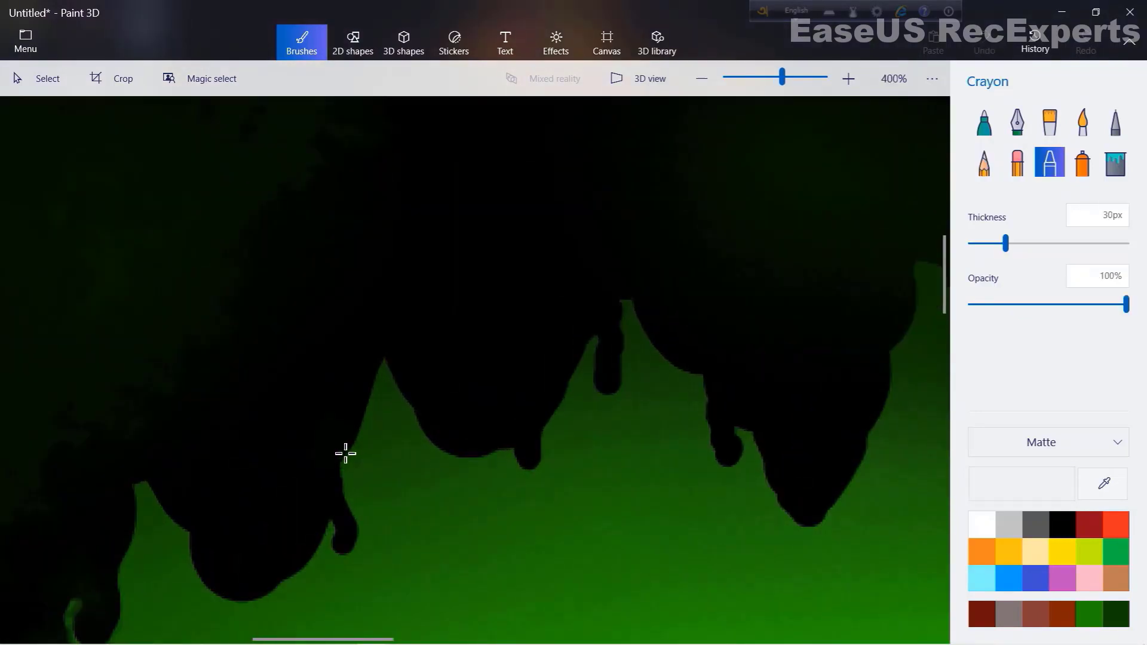
key("ctrl+z")
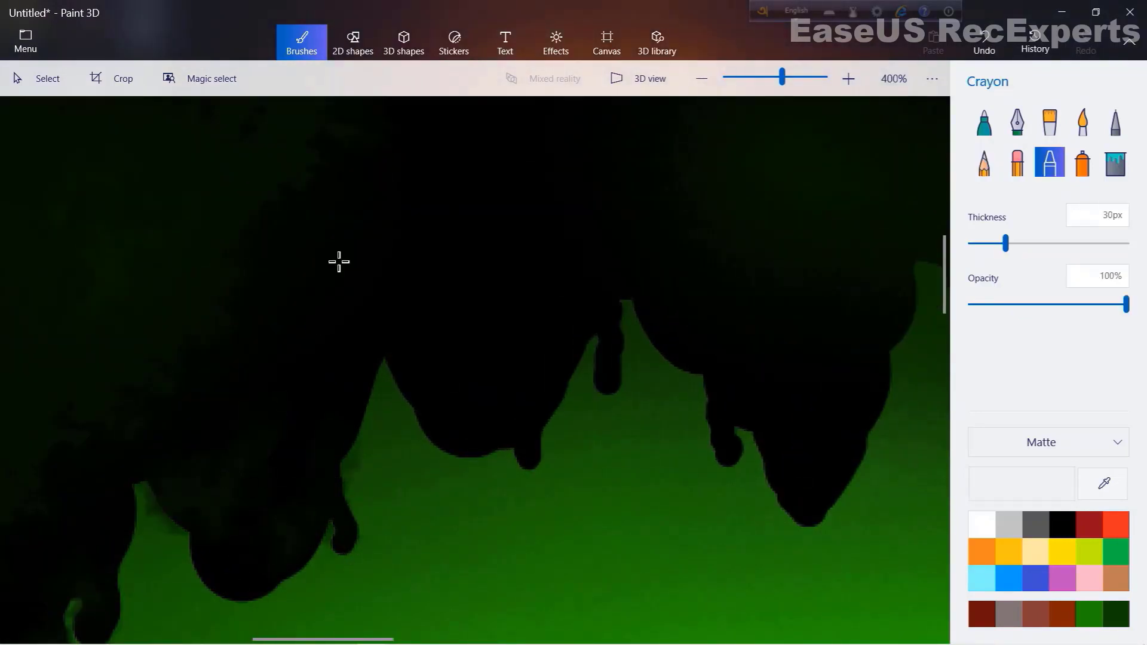
key("bracketright")
scroll(395, 331, "down", 3)
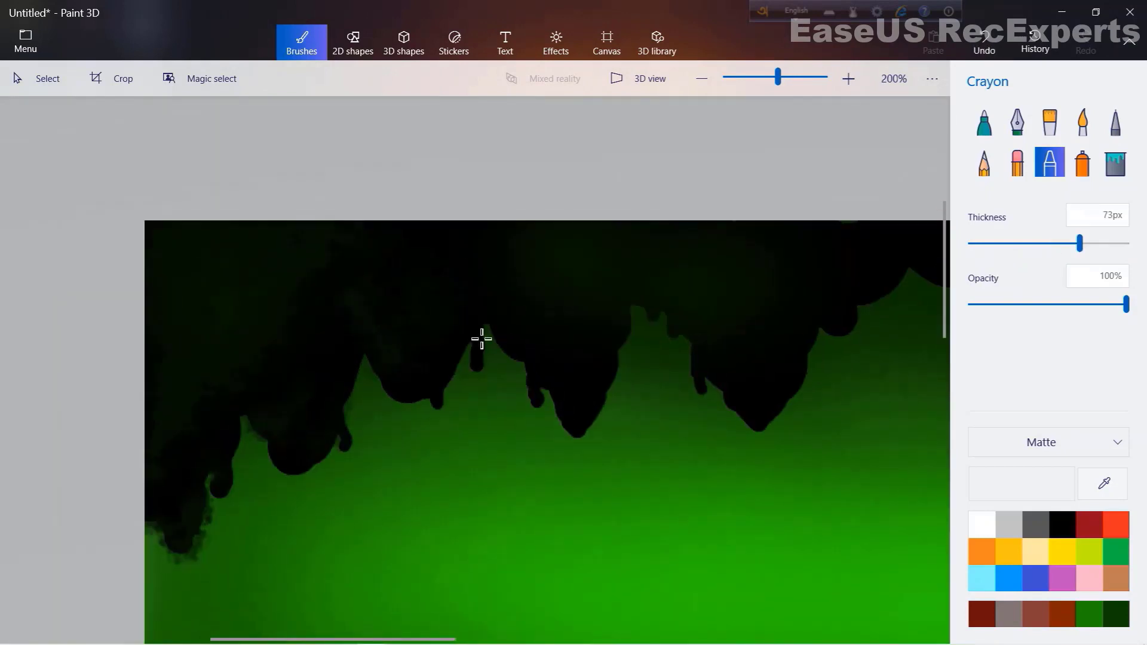
scroll(482, 339, "up", 2)
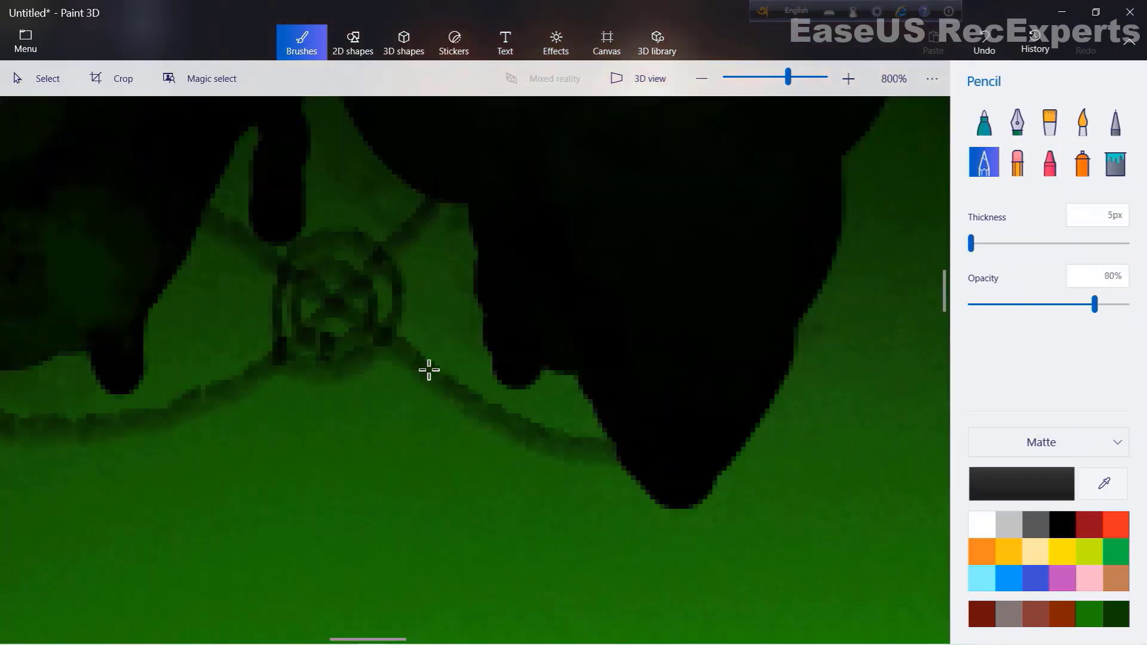
- Draw concentric spider web rings between the hanging ceiling rocks with the 5 px black Pencil at 80% opacity
mouse_move(428, 368)
left_mouse_down()
mouse_move(256, 284)
mouse_move(354, 428)
mouse_move(273, 290)
mouse_move(267, 325)
mouse_move(420, 363)
mouse_move(252, 244)
mouse_move(231, 289)
mouse_move(250, 435)
mouse_move(443, 408)
mouse_move(390, 223)
mouse_move(237, 223)
mouse_move(213, 248)
mouse_move(208, 406)
mouse_move(317, 502)
mouse_move(499, 344)
mouse_move(362, 187)
mouse_move(435, 219)
mouse_move(214, 427)
mouse_move(440, 450)
mouse_move(252, 210)
mouse_move(345, 146)
mouse_move(192, 331)
mouse_move(192, 292)
left_mouse_up()
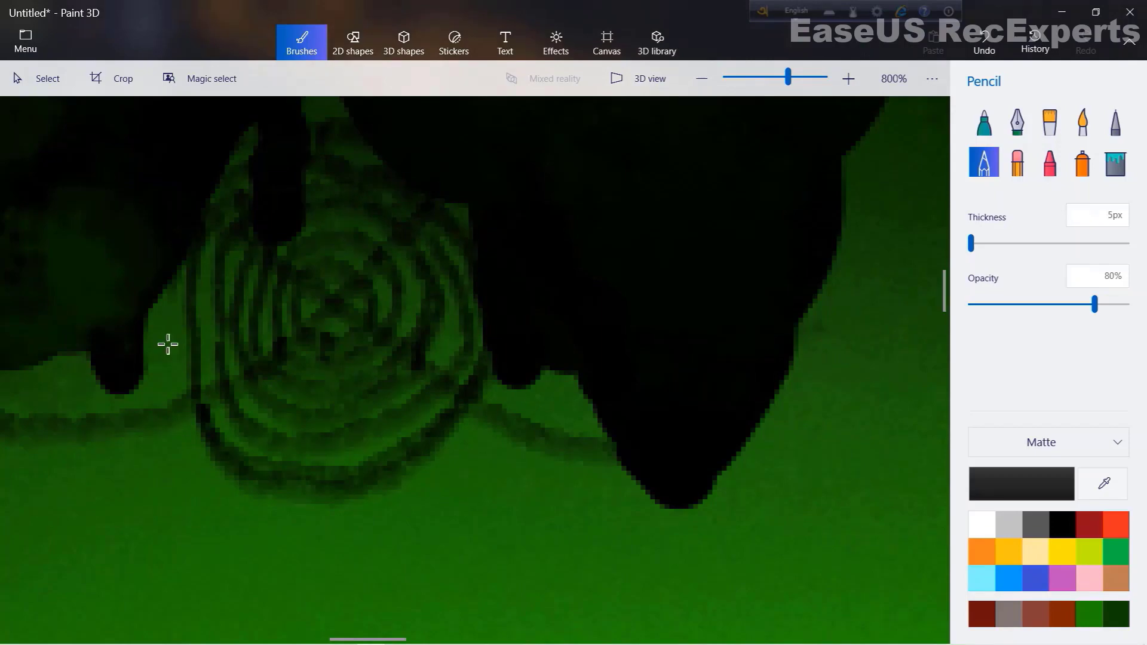
mouse_move(167, 344)
left_mouse_down()
mouse_move(185, 317)
mouse_move(202, 479)
mouse_move(343, 535)
mouse_move(515, 410)
mouse_move(164, 334)
mouse_move(193, 525)
mouse_move(345, 566)
mouse_move(539, 406)
left_mouse_up()
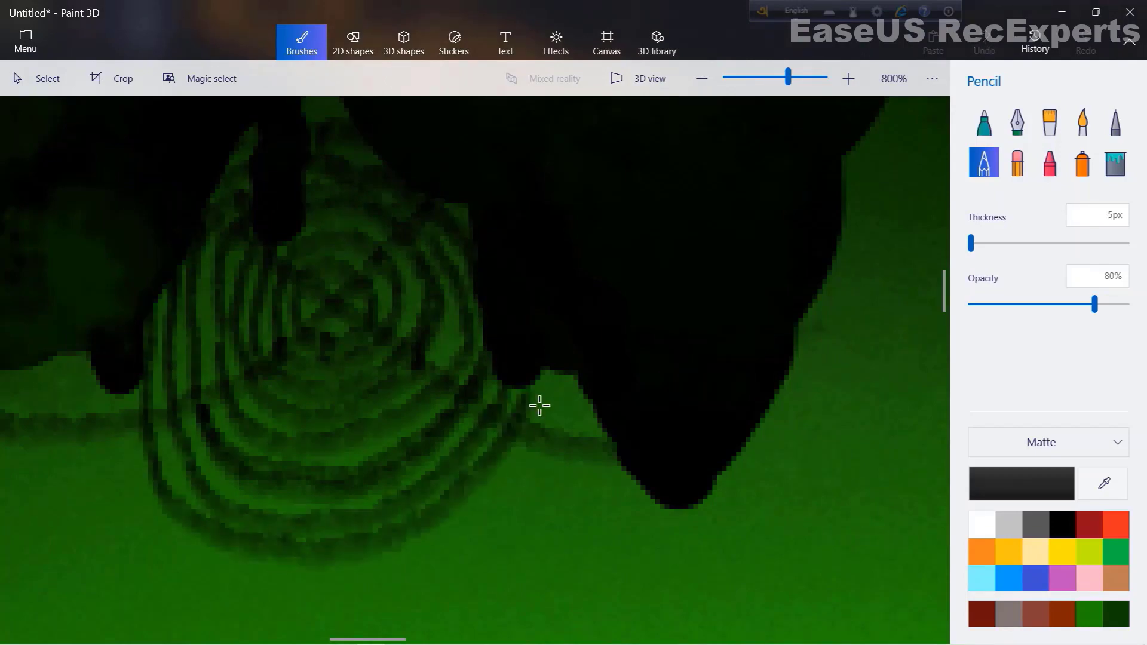
scroll(540, 407, "down", 2)
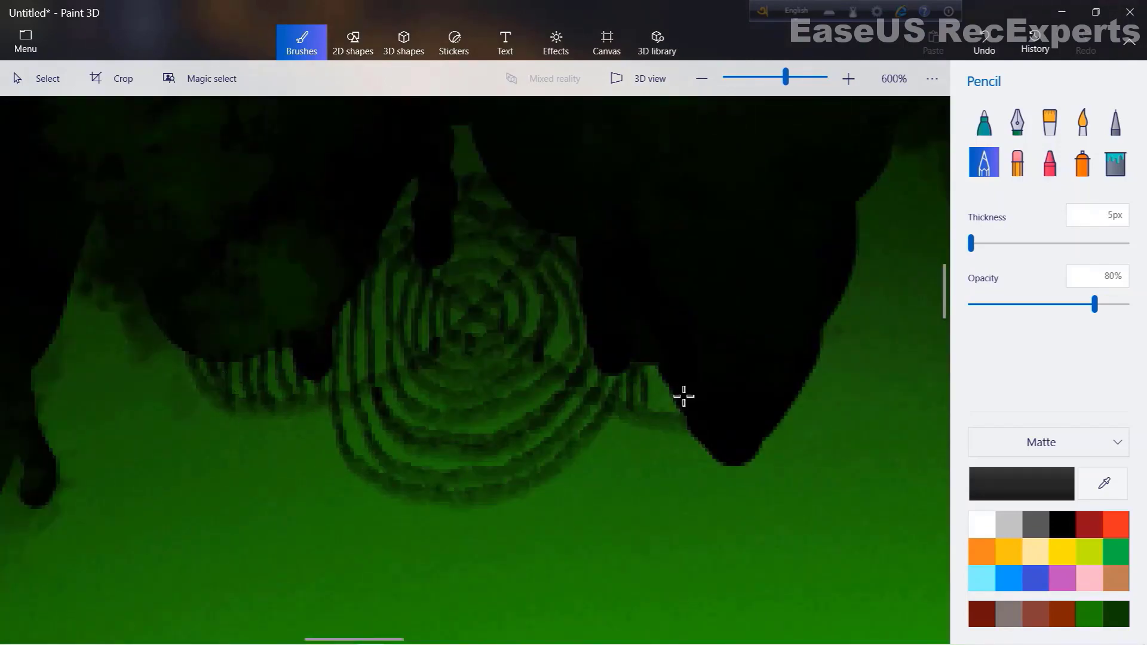
- Fill the outer gaps of the web between the ceiling rocks and darken its radial threads with the Pencil
mouse_move(684, 396)
left_mouse_down()
mouse_move(332, 420)
mouse_move(335, 486)
mouse_move(641, 455)
mouse_move(609, 466)
mouse_move(591, 453)
left_mouse_up()
left_click_drag(573, 319, 555, 361)
mouse_move(482, 306)
left_mouse_down()
mouse_move(407, 384)
mouse_move(367, 450)
mouse_move(396, 484)
left_mouse_up()
mouse_move(490, 466)
left_mouse_down()
mouse_move(404, 509)
mouse_move(299, 463)
left_mouse_up()
scroll(296, 458, "down", 3)
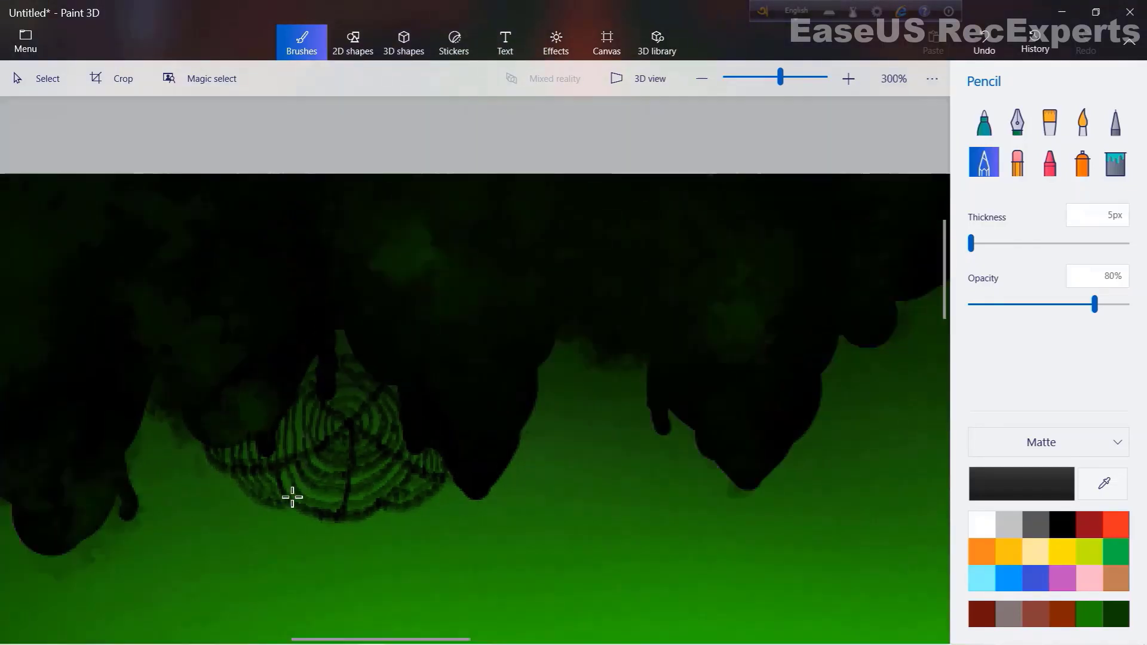
- Paint a black oval spider body on the web's lower part with the 5 px Pixel pen at 100% opacity
scroll(348, 333, "down", 5)
scroll(340, 298, "up", 6)
left_click(984, 123)
left_click(1116, 123)
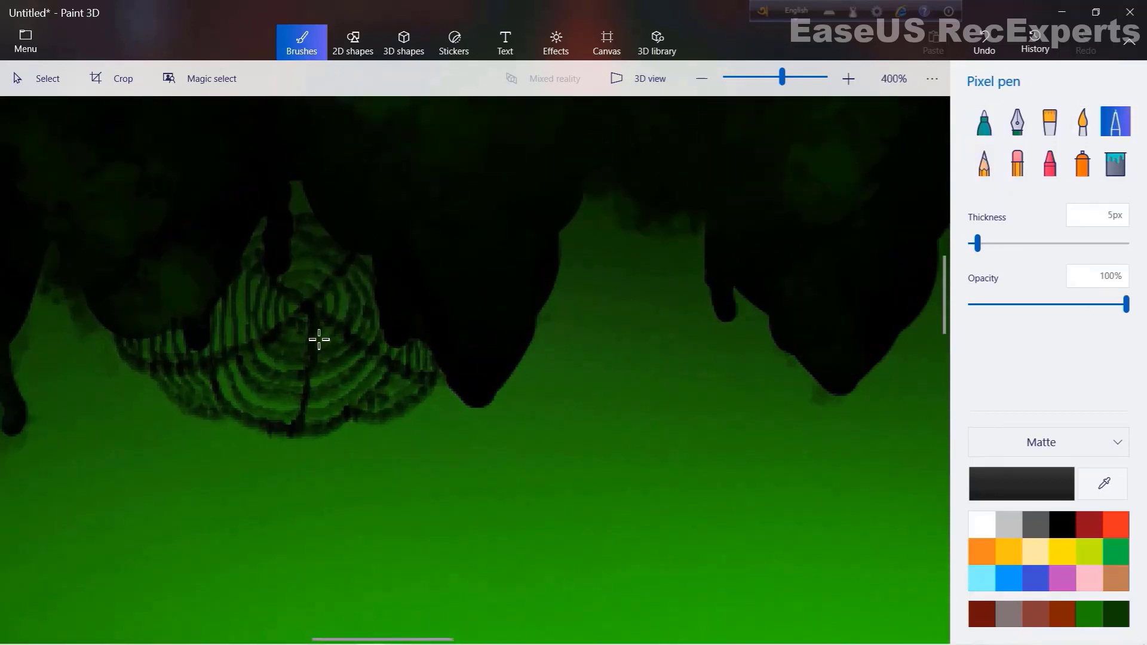
scroll(281, 400, "up", 3)
mouse_move(277, 422)
left_mouse_down()
mouse_move(306, 380)
mouse_move(317, 408)
mouse_move(298, 457)
mouse_move(324, 422)
left_mouse_up()
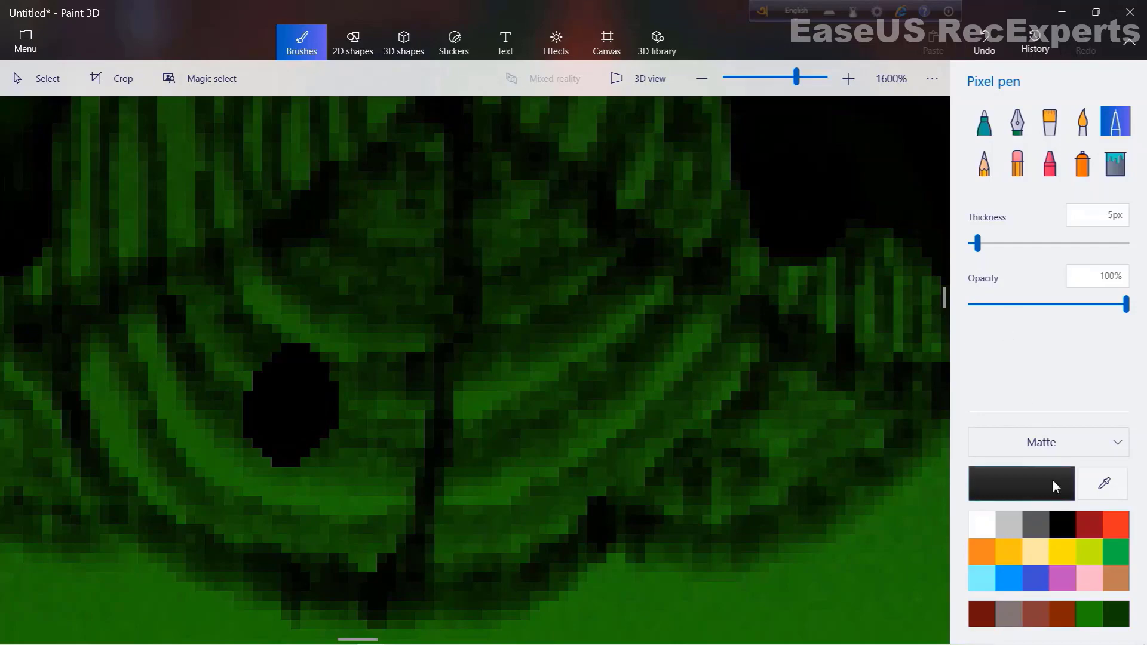
- Add two white eyes to the spider with the Pixel pen at 1 px thickness
left_click(983, 525)
left_click_drag(977, 243, 895, 248)
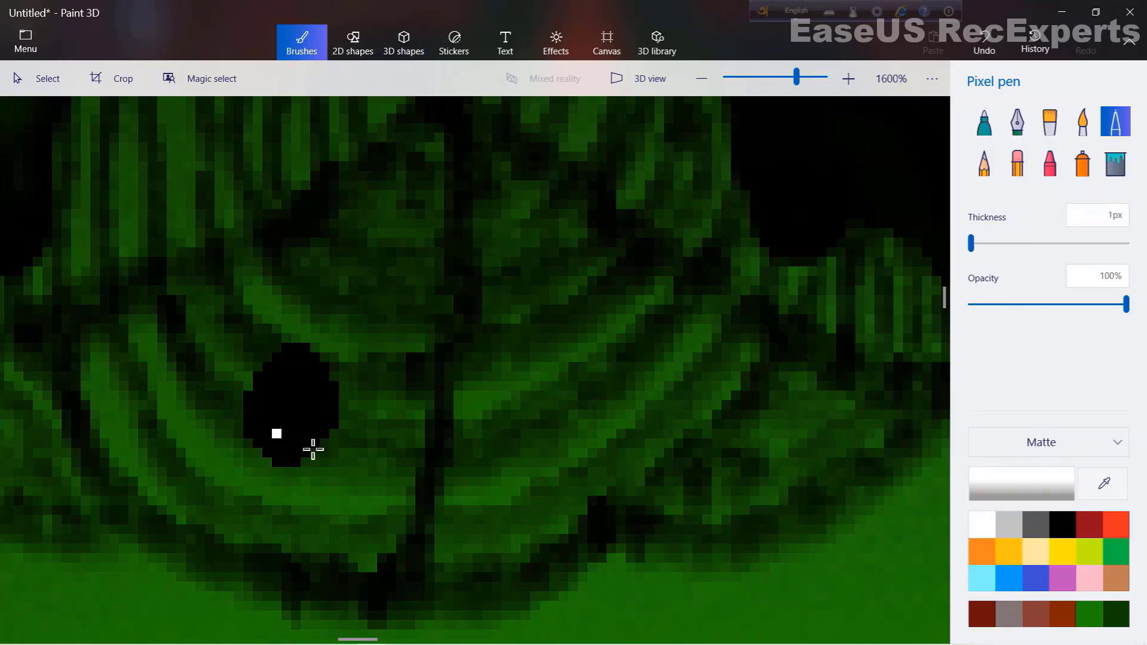
scroll(411, 395, "down", 3)
left_click(987, 173)
scroll(406, 395, "up", 3)
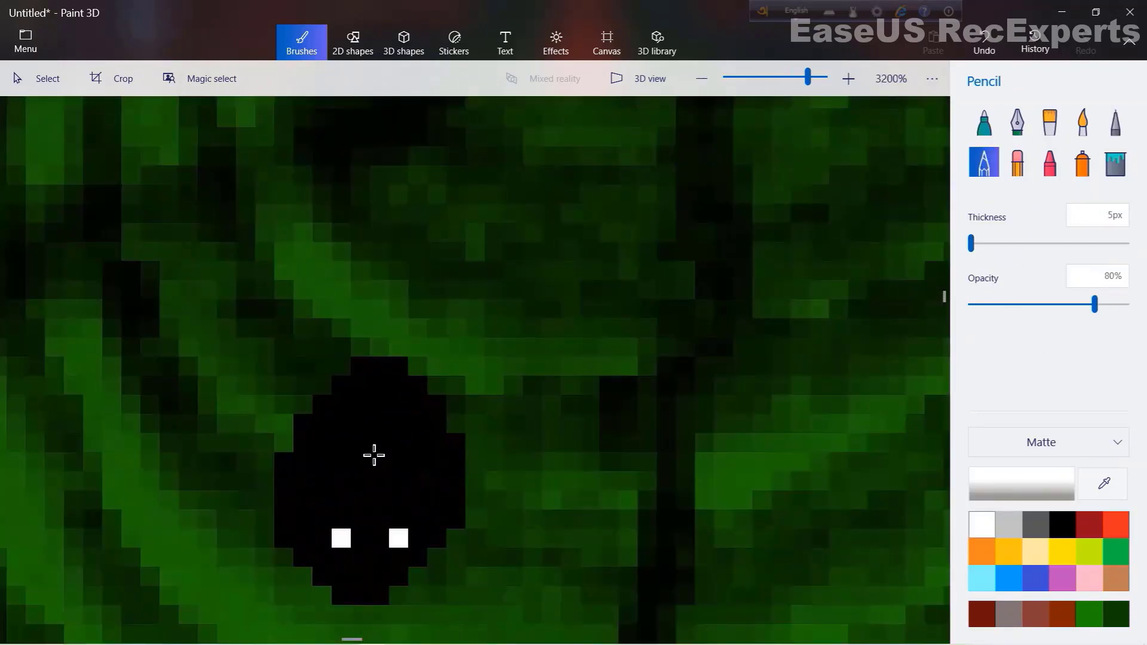
- Try another white Pixel pen stroke on the spider and undo it
scroll(366, 444, "down", 2)
left_click(1116, 127)
mouse_move(395, 483)
left_mouse_down()
mouse_move(414, 467)
mouse_move(409, 442)
mouse_move(406, 467)
left_mouse_up()
left_click(984, 43)
- Outline a second web under the cave's upper-right rocks with a long arc and crossing threads in black 80% Pencil
left_click(1068, 527)
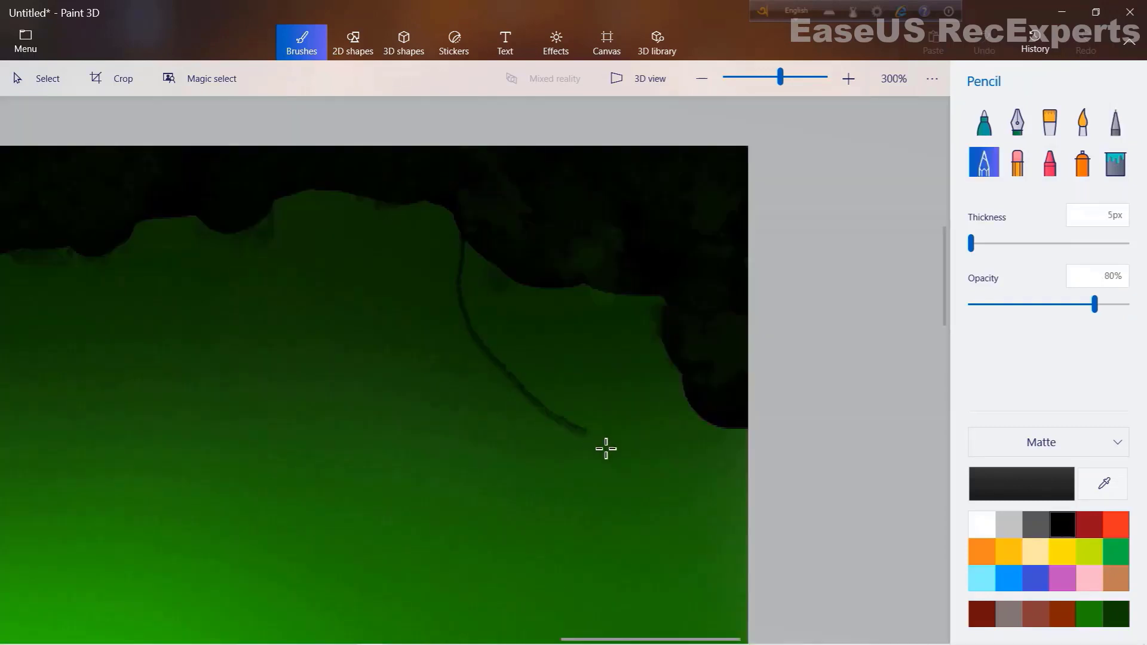
left_click_drag(607, 448, 726, 419)
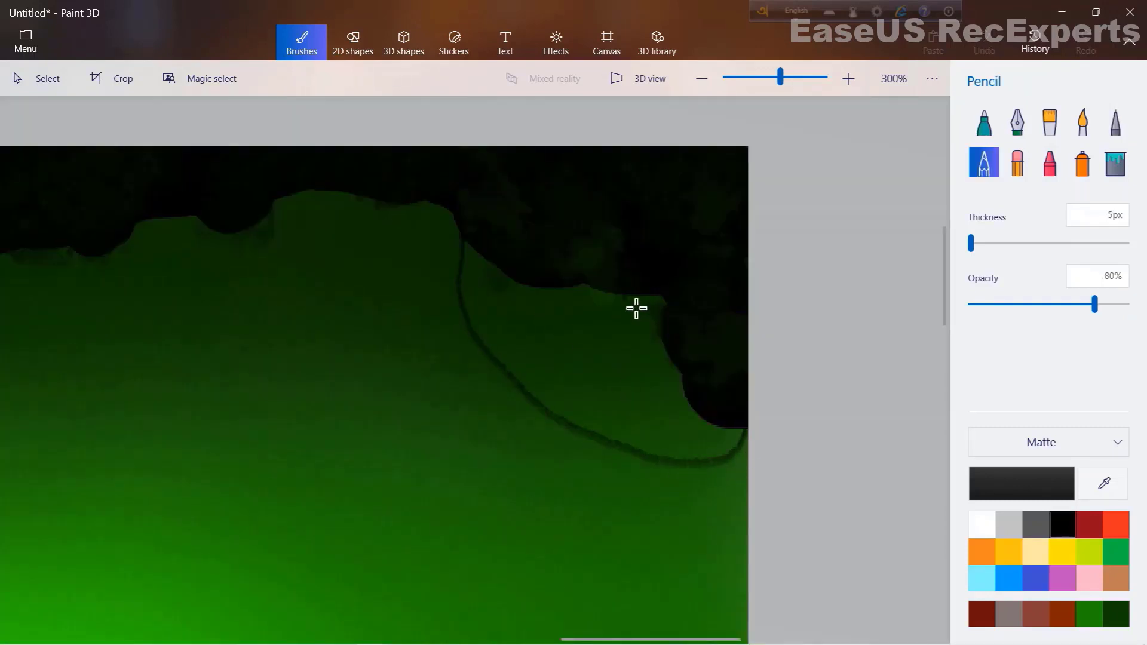
left_click_drag(593, 371, 678, 366)
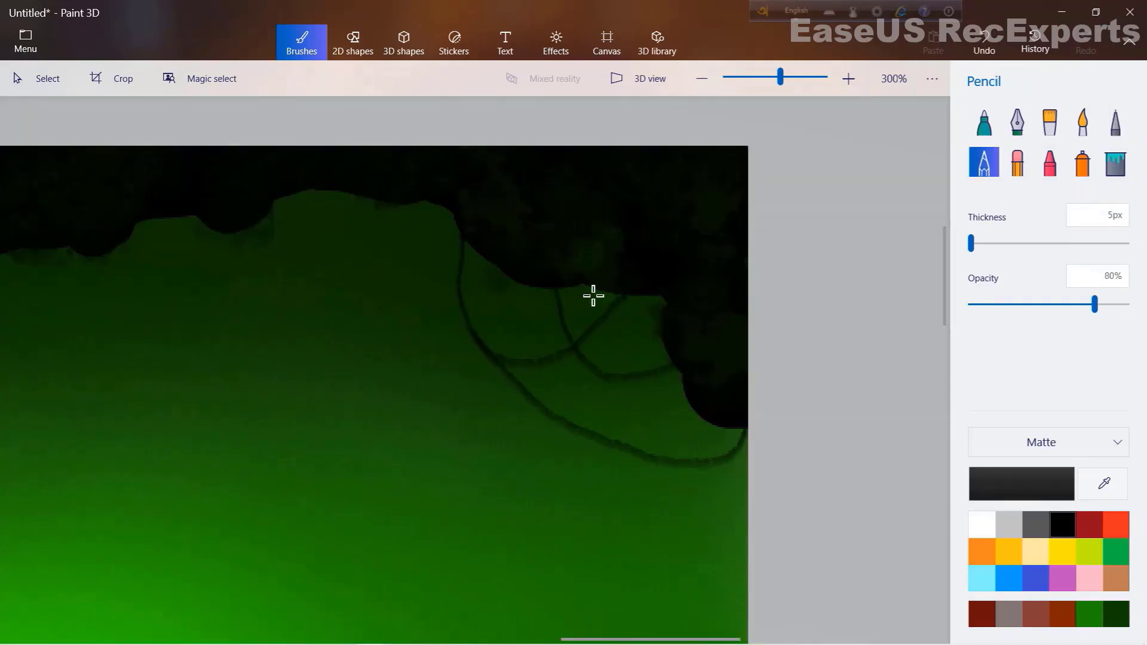
- Raise the Pencil opacity to 100% and add the second web's central rings and remaining spokes
left_click(1126, 306)
scroll(617, 374, "up", 3)
mouse_move(549, 370)
left_mouse_down()
mouse_move(578, 359)
mouse_move(561, 387)
mouse_move(518, 374)
mouse_move(497, 314)
mouse_move(603, 298)
mouse_move(584, 393)
mouse_move(535, 380)
left_mouse_up()
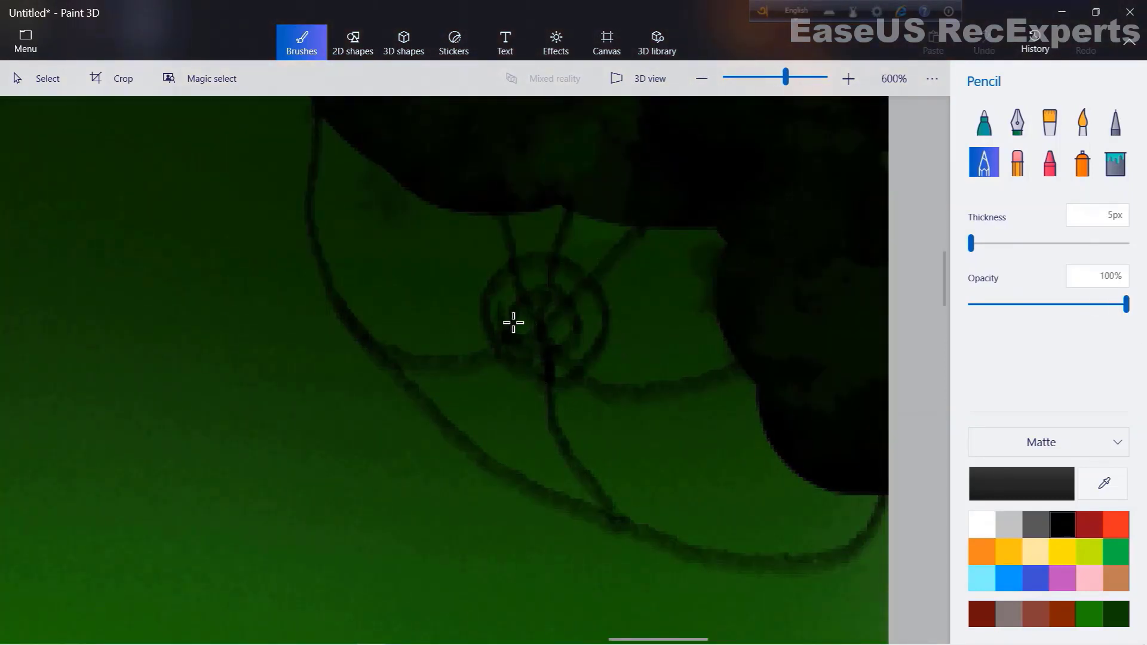
- Fill the second web's lower-right, right and upper sections with closely spaced curved threads
mouse_move(514, 322)
left_mouse_down()
mouse_move(554, 288)
mouse_move(581, 297)
mouse_move(602, 351)
mouse_move(530, 389)
mouse_move(569, 469)
mouse_move(568, 412)
mouse_move(599, 427)
mouse_move(626, 422)
mouse_move(575, 454)
mouse_move(616, 455)
mouse_move(668, 413)
mouse_move(603, 493)
mouse_move(678, 454)
mouse_move(683, 400)
mouse_move(632, 481)
mouse_move(652, 526)
mouse_move(724, 429)
mouse_move(716, 408)
mouse_move(663, 501)
mouse_move(657, 537)
mouse_move(735, 457)
mouse_move(751, 386)
mouse_move(752, 471)
mouse_move(681, 543)
mouse_move(696, 554)
mouse_move(768, 496)
mouse_move(755, 389)
mouse_move(733, 490)
left_mouse_up()
mouse_move(785, 464)
left_mouse_down()
mouse_move(751, 538)
mouse_move(800, 486)
mouse_move(779, 539)
mouse_move(826, 498)
mouse_move(803, 538)
mouse_move(833, 503)
mouse_move(799, 573)
mouse_move(856, 550)
left_mouse_up()
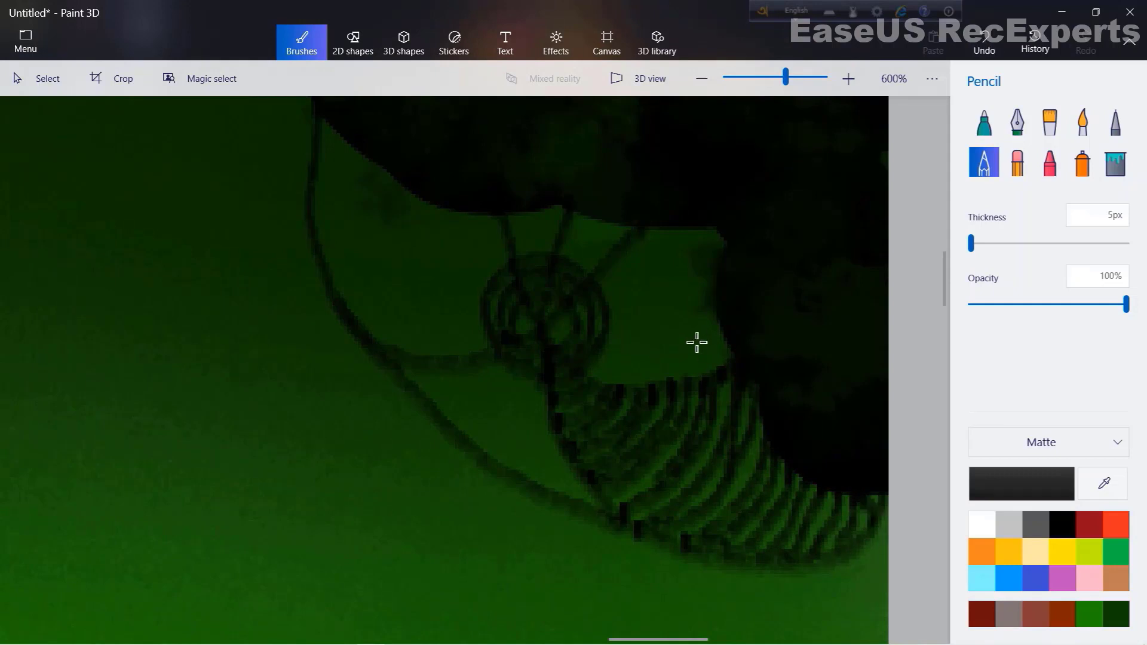
mouse_move(599, 270)
left_mouse_down()
mouse_move(619, 377)
mouse_move(596, 387)
left_mouse_up()
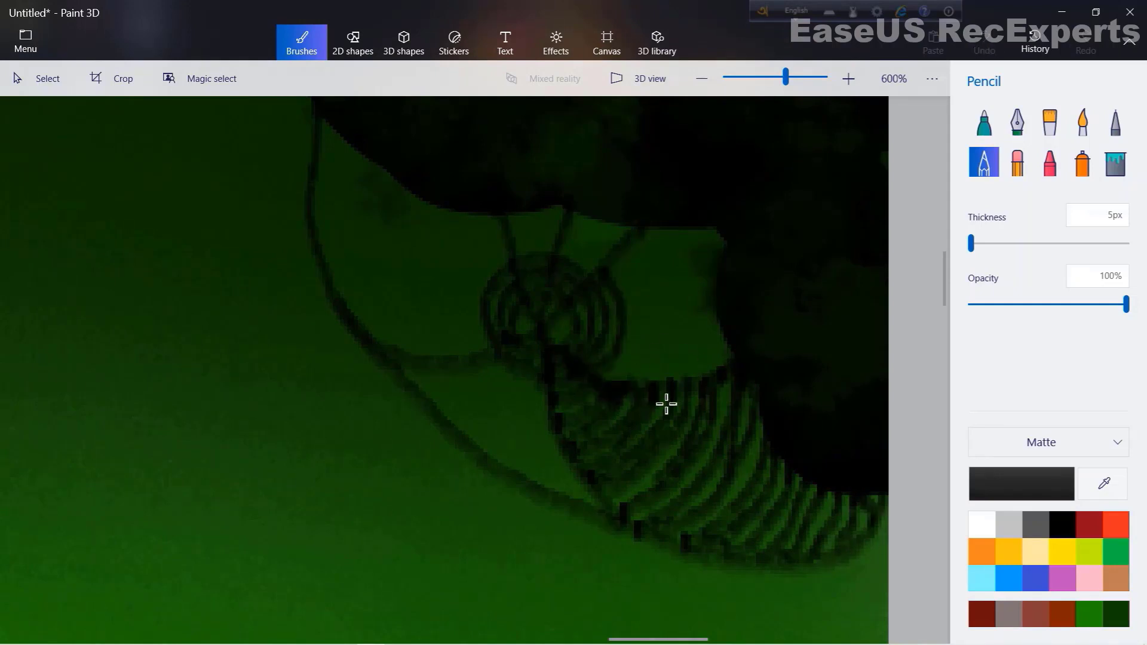
mouse_move(643, 271)
left_mouse_down()
mouse_move(654, 304)
mouse_move(626, 391)
mouse_move(640, 303)
mouse_move(684, 286)
mouse_move(650, 266)
mouse_move(667, 362)
mouse_move(663, 290)
mouse_move(687, 292)
mouse_move(679, 374)
mouse_move(671, 239)
mouse_move(706, 309)
mouse_move(679, 397)
mouse_move(699, 244)
mouse_move(713, 352)
mouse_move(723, 328)
mouse_move(720, 385)
left_mouse_up()
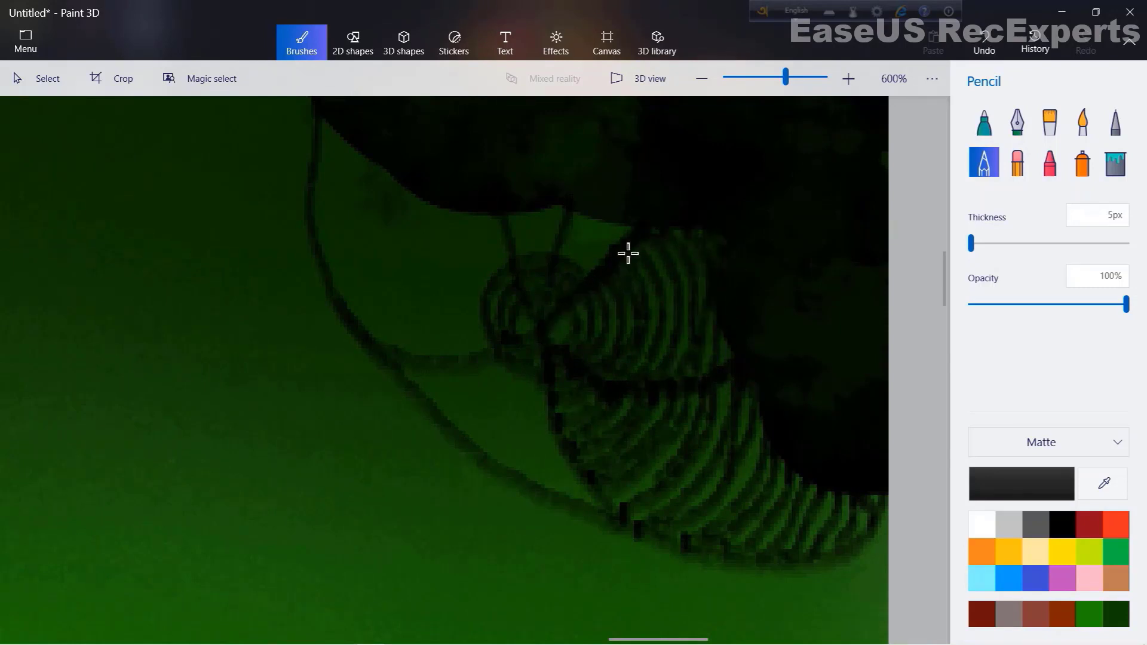
left_click_drag(587, 257, 616, 270)
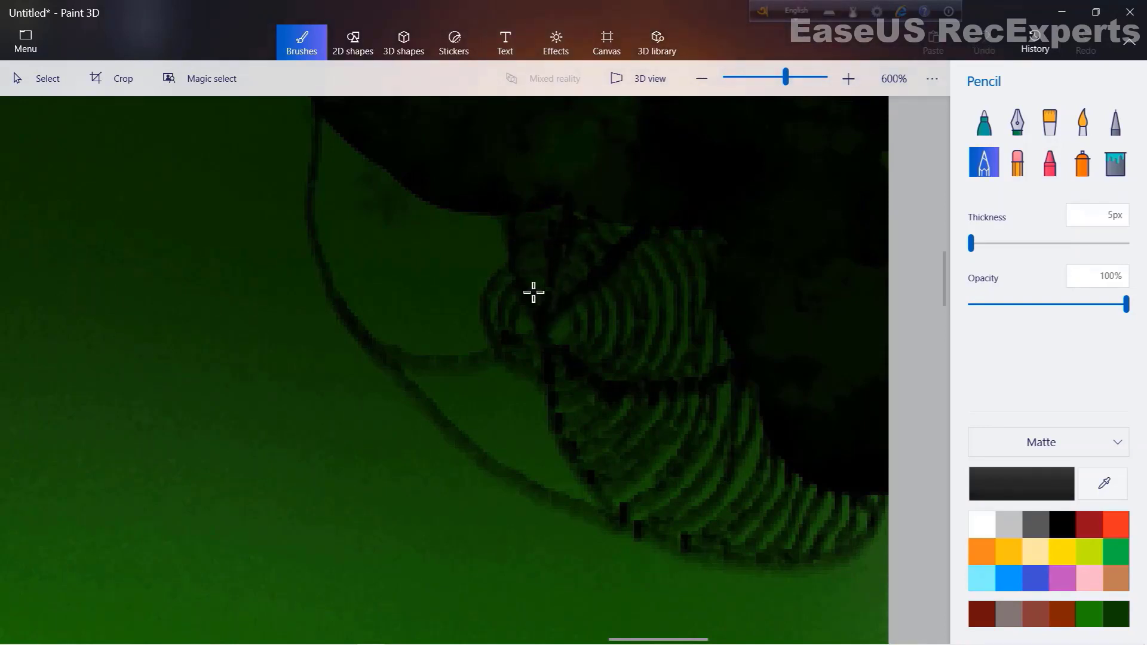
- Fill the second web's left section with curved threads from the hub out to the outer arc
mouse_move(516, 270)
left_mouse_down()
mouse_move(487, 291)
mouse_move(487, 339)
left_mouse_up()
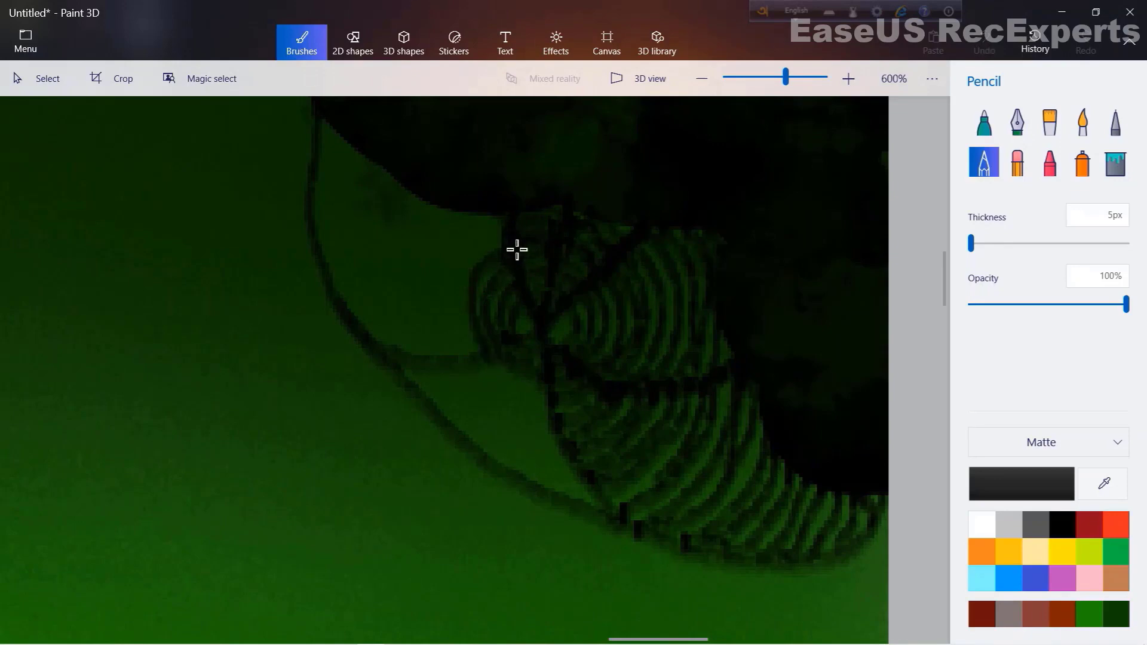
mouse_move(517, 250)
left_mouse_down()
mouse_move(483, 270)
mouse_move(476, 342)
left_mouse_up()
mouse_move(510, 234)
left_mouse_down()
mouse_move(454, 322)
mouse_move(456, 359)
left_mouse_up()
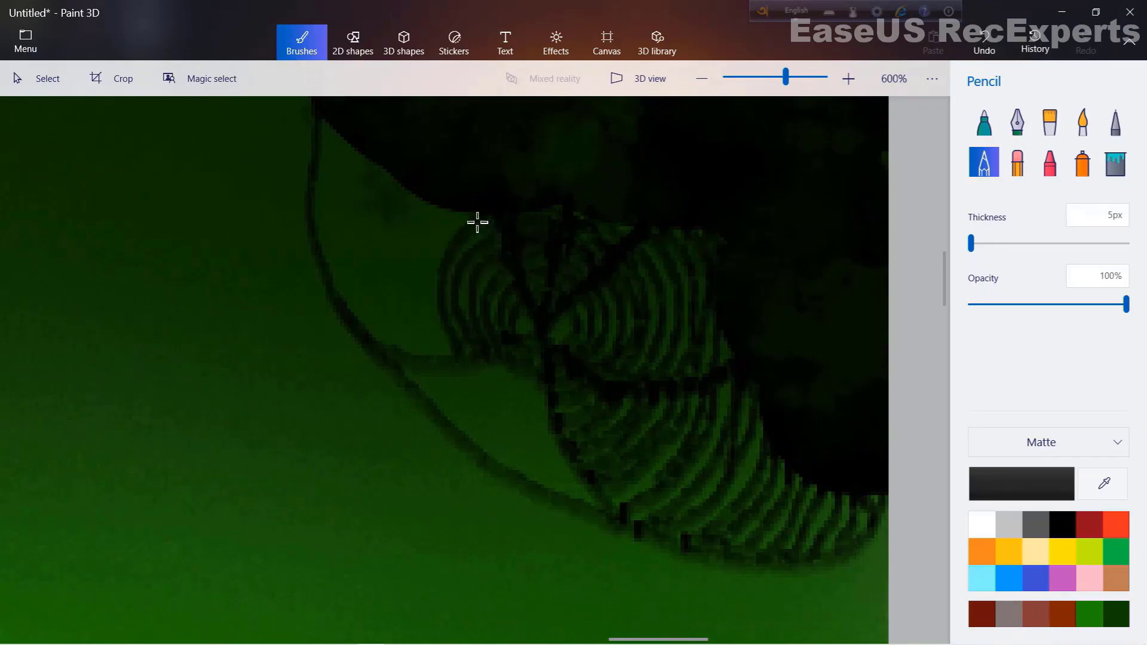
mouse_move(476, 223)
left_mouse_down()
mouse_move(452, 245)
mouse_move(441, 313)
mouse_move(458, 370)
mouse_move(452, 223)
mouse_move(430, 285)
mouse_move(444, 368)
mouse_move(423, 345)
mouse_move(417, 270)
mouse_move(444, 198)
mouse_move(413, 216)
mouse_move(395, 298)
mouse_move(421, 371)
mouse_move(409, 197)
mouse_move(374, 259)
mouse_move(398, 360)
left_mouse_up()
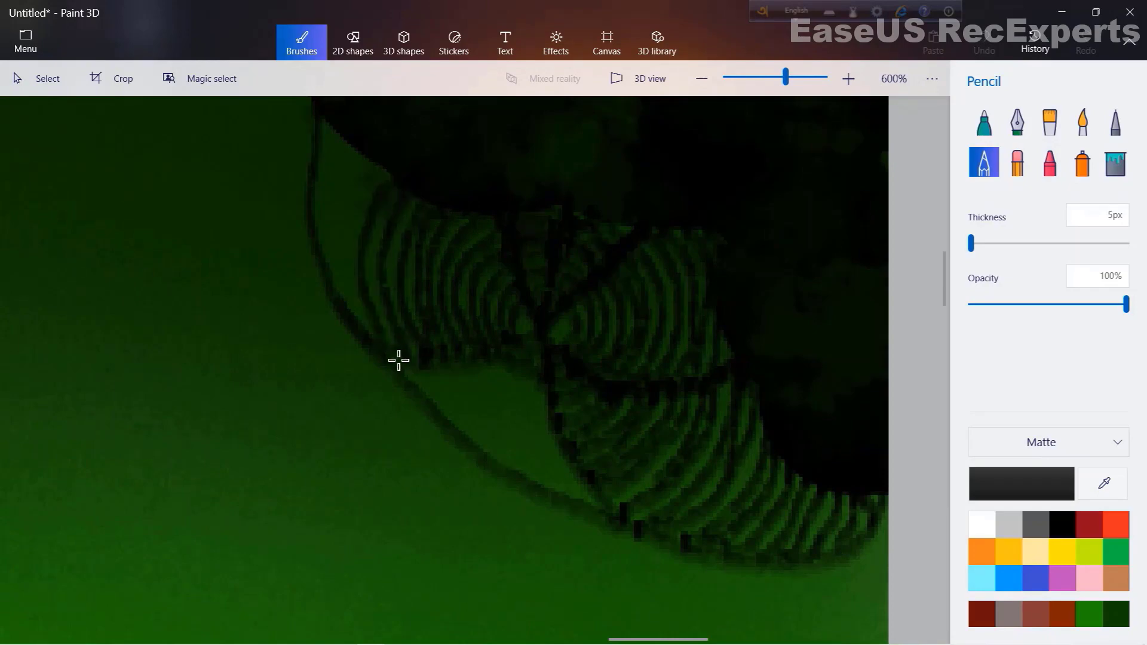
mouse_move(398, 182)
left_mouse_down()
mouse_move(369, 236)
mouse_move(369, 332)
left_mouse_up()
left_click_drag(387, 174, 344, 257)
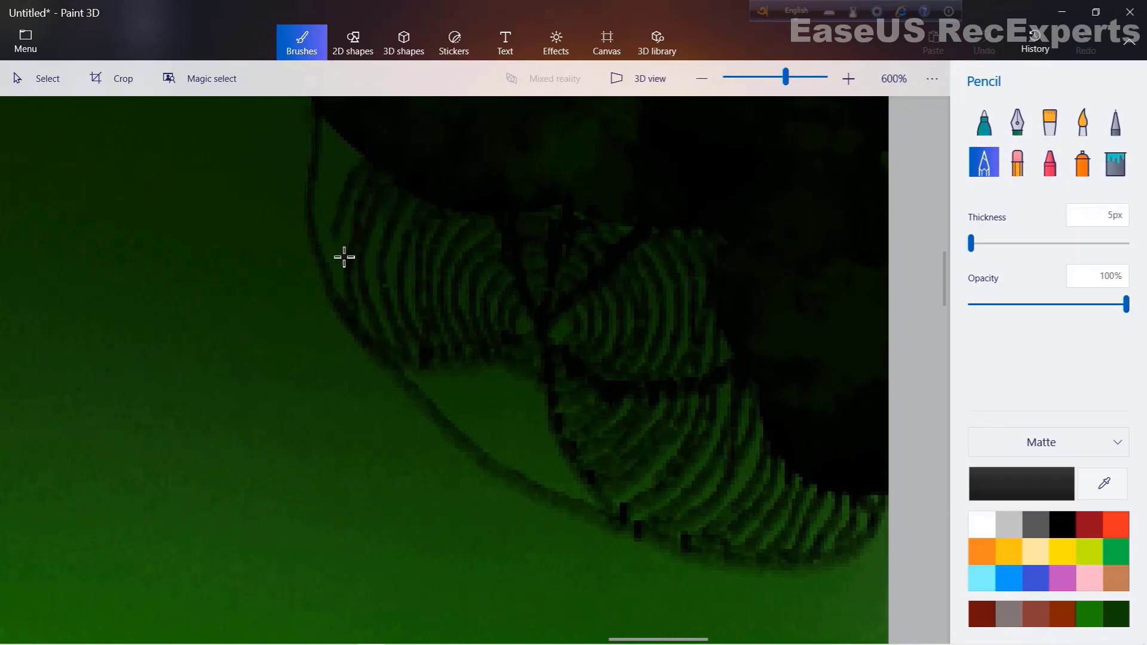
mouse_move(360, 169)
left_mouse_down()
mouse_move(358, 145)
mouse_move(333, 192)
left_mouse_up()
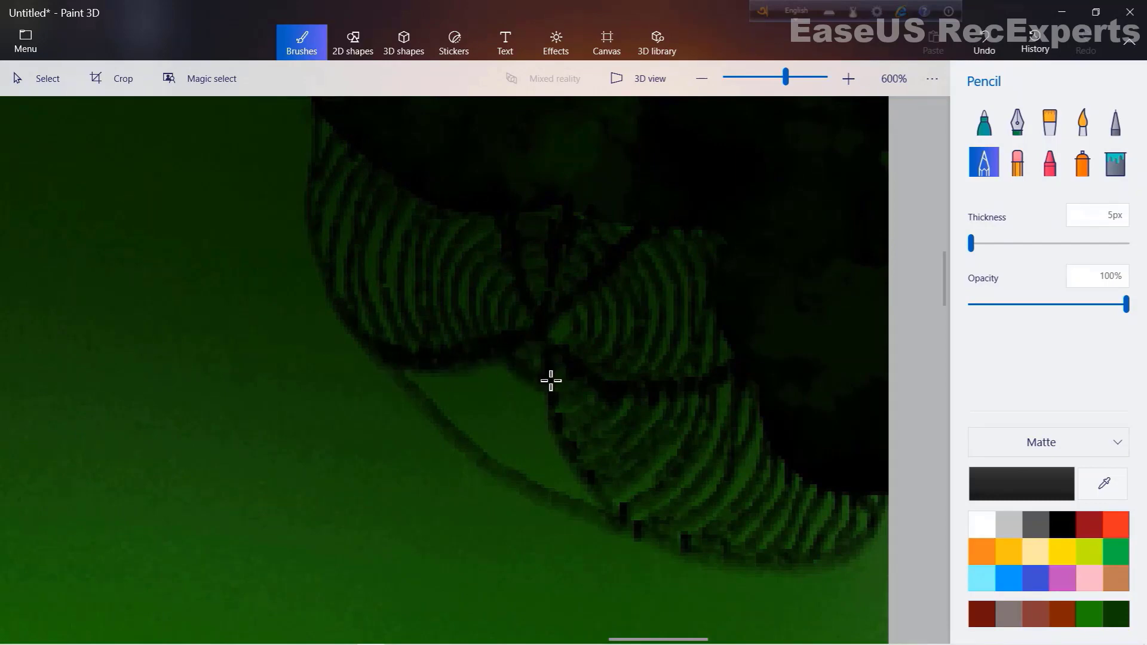
- Fill the second web's lower-left section with curved threads down to the outer arc
mouse_move(486, 438)
left_mouse_down()
mouse_move(525, 397)
mouse_move(569, 420)
mouse_move(480, 403)
mouse_move(490, 376)
mouse_move(561, 437)
left_mouse_up()
mouse_move(467, 382)
left_mouse_down()
mouse_move(539, 466)
mouse_move(443, 413)
mouse_move(572, 493)
mouse_move(555, 447)
mouse_move(541, 458)
mouse_move(449, 384)
mouse_move(449, 426)
mouse_move(414, 392)
mouse_move(439, 437)
mouse_move(483, 475)
mouse_move(545, 512)
mouse_move(614, 525)
mouse_move(559, 528)
mouse_move(484, 462)
mouse_move(598, 501)
mouse_move(507, 486)
mouse_move(467, 453)
mouse_move(485, 483)
left_mouse_up()
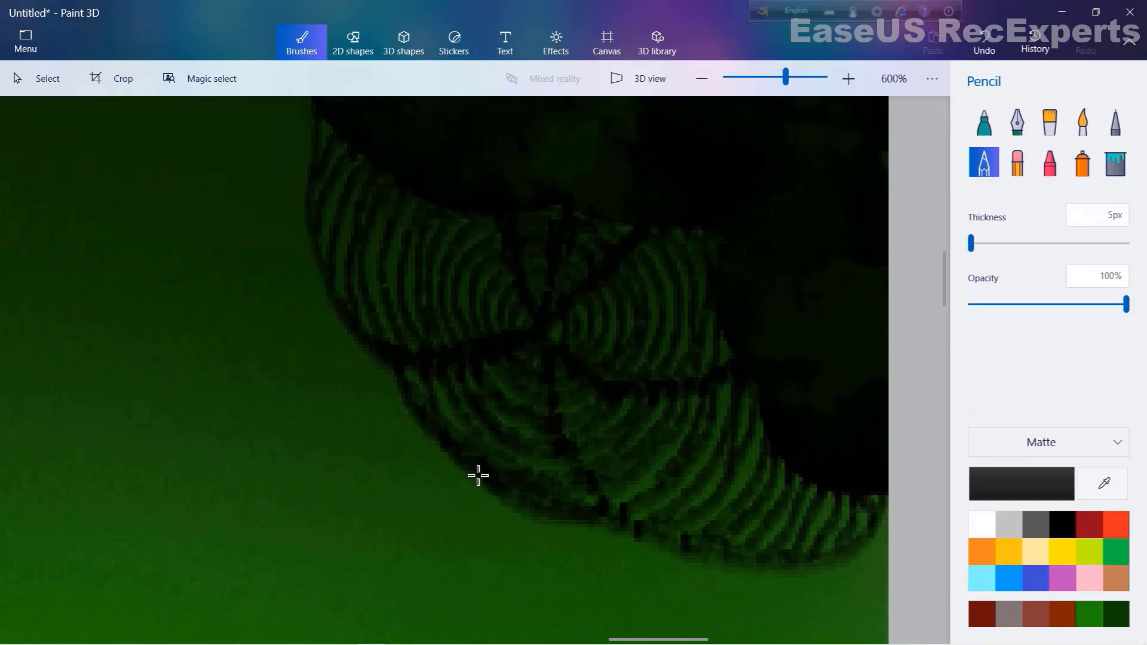
mouse_move(416, 409)
left_mouse_down()
mouse_move(610, 538)
mouse_move(570, 472)
left_mouse_up()
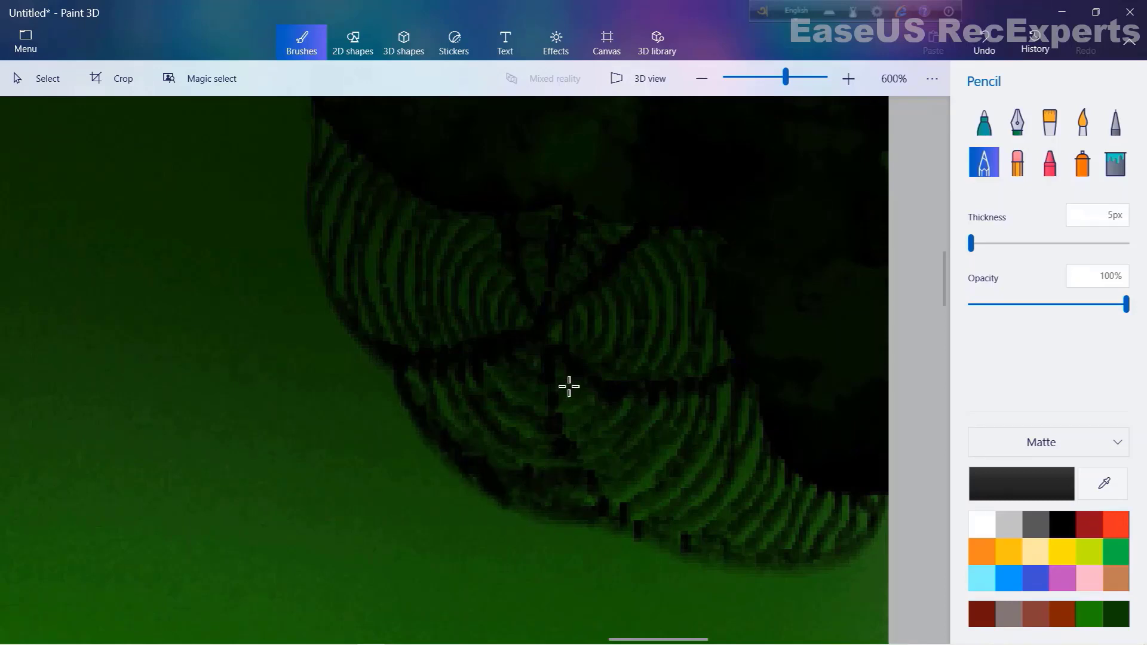
- Paint a small black spider on the second web's lower-left section with the Pixel pen at 6 px
scroll(621, 508, "down", 4)
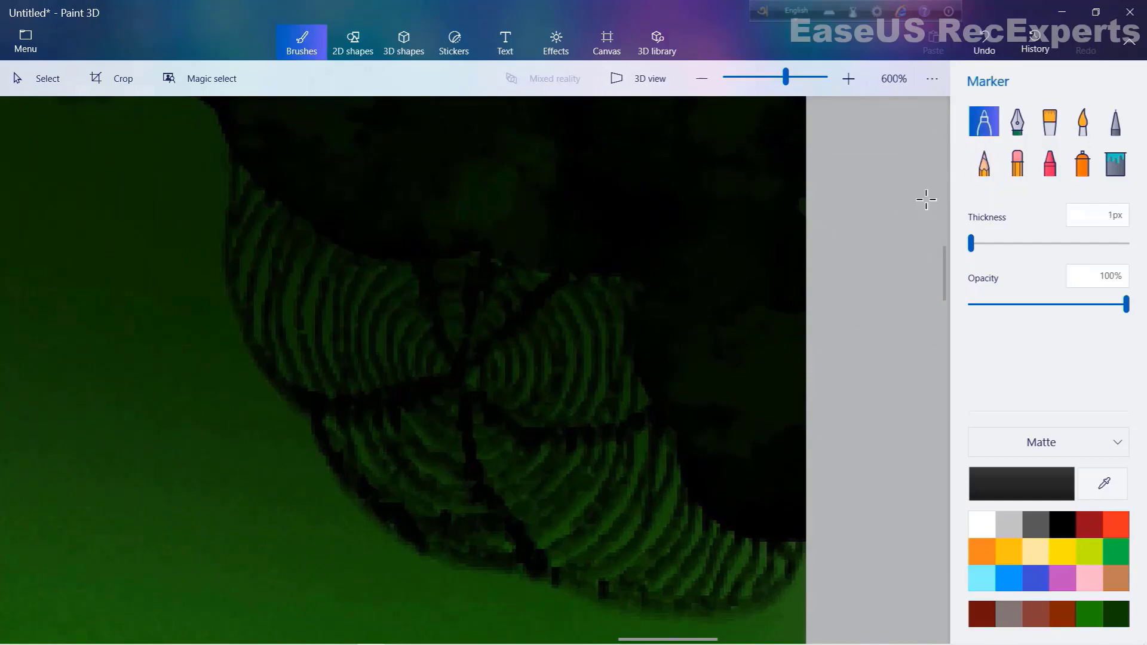
left_click(1116, 122)
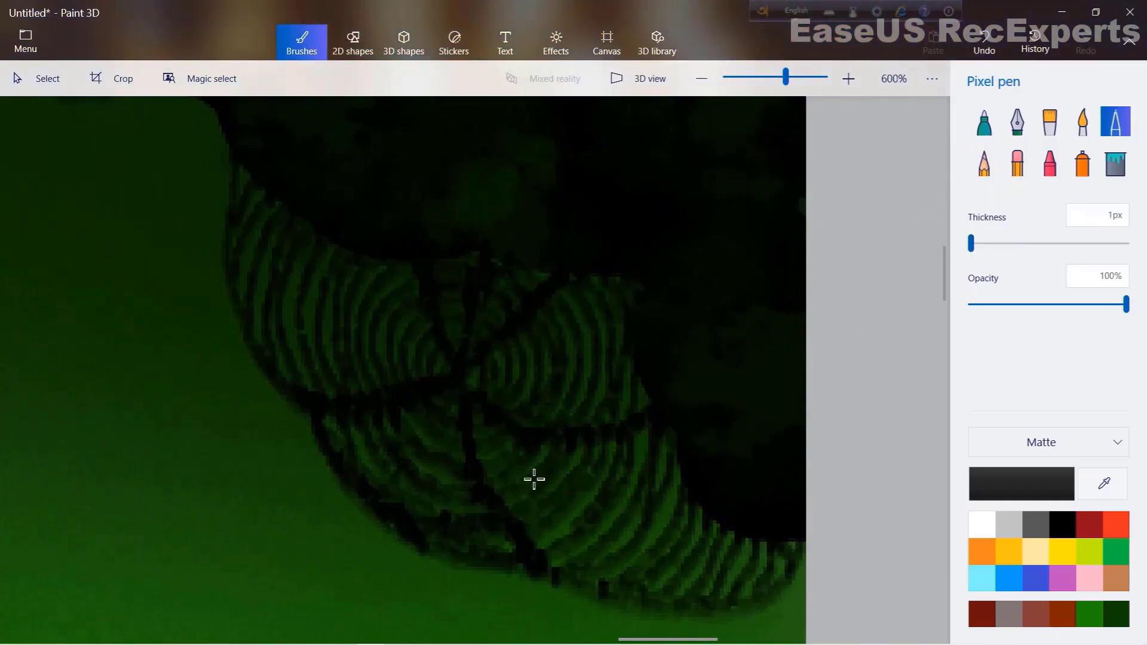
left_click_drag(971, 243, 979, 243)
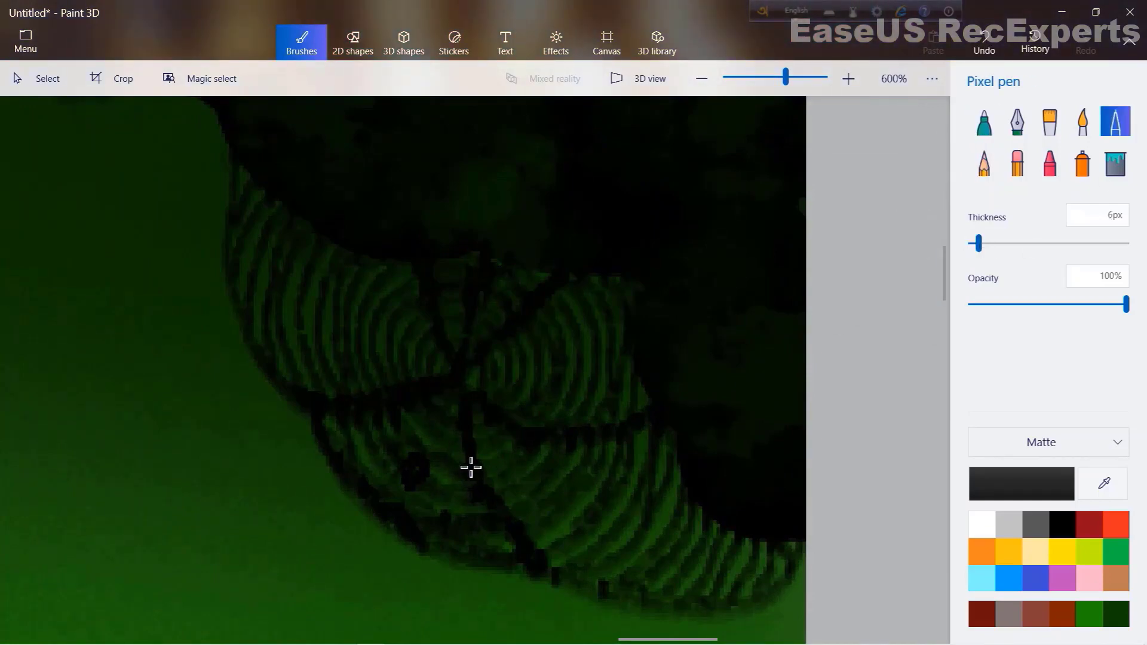
left_click_drag(399, 467, 439, 458)
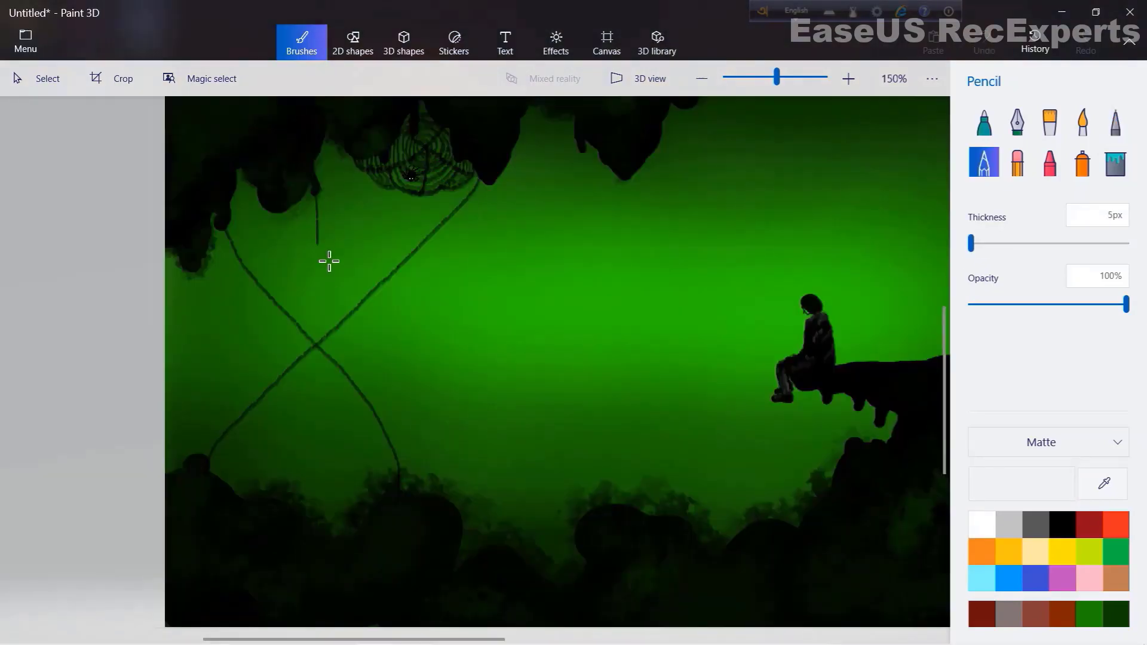
- Build a large web between the left ceiling and floor rocks with Pencil spokes, hub rings and upper-right curved threads
scroll(332, 346, "up", 2)
mouse_move(333, 346)
left_mouse_down()
mouse_move(294, 331)
mouse_move(332, 386)
mouse_move(306, 375)
mouse_move(368, 338)
mouse_move(320, 321)
mouse_move(327, 282)
mouse_move(362, 282)
mouse_move(331, 263)
mouse_move(398, 294)
mouse_move(377, 250)
mouse_move(339, 230)
mouse_move(411, 261)
mouse_move(341, 215)
mouse_move(340, 190)
mouse_move(446, 243)
mouse_move(390, 184)
mouse_move(340, 158)
mouse_move(462, 211)
mouse_move(341, 144)
mouse_move(466, 192)
left_mouse_up()
scroll(328, 332, "up", 3)
scroll(466, 192, "down", 1)
mouse_move(314, 243)
left_mouse_down()
mouse_move(380, 234)
mouse_move(348, 241)
mouse_move(317, 221)
mouse_move(438, 258)
mouse_move(319, 208)
mouse_move(440, 246)
left_mouse_up()
scroll(317, 356, "up", 1)
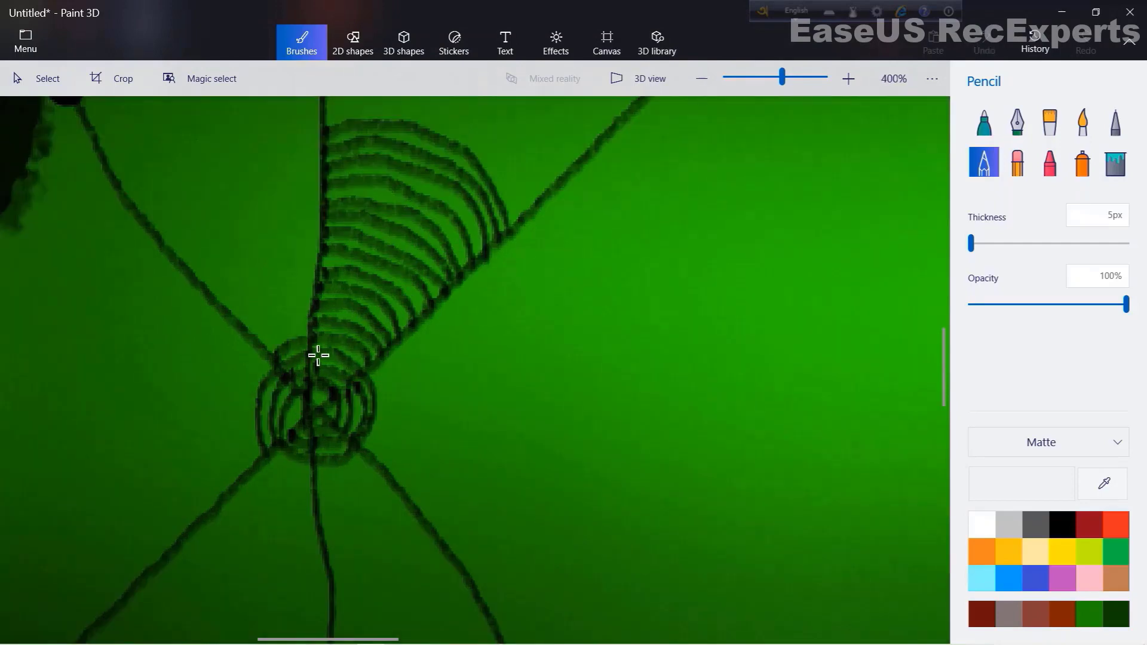
- Fill the large web's upper-left section with curved threads between the vertical and left spokes
mouse_move(317, 356)
left_mouse_down()
mouse_move(259, 333)
mouse_move(276, 302)
mouse_move(331, 284)
mouse_move(234, 287)
mouse_move(251, 261)
mouse_move(289, 263)
mouse_move(274, 253)
mouse_move(336, 216)
left_mouse_up()
scroll(251, 261, "down", 1)
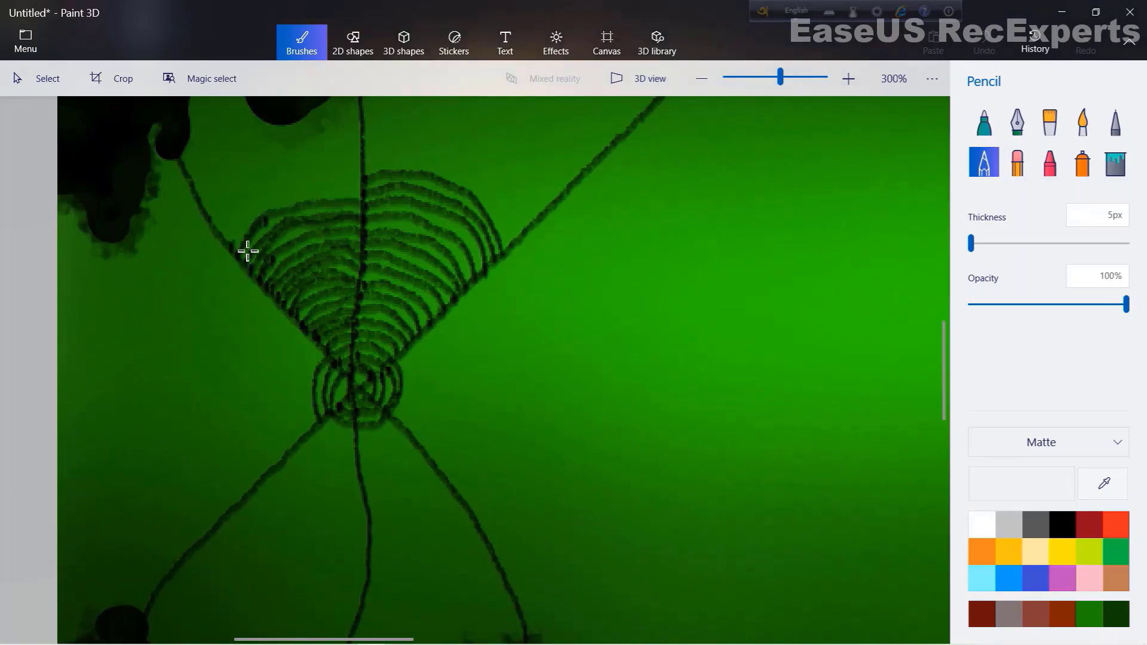
mouse_move(248, 251)
left_mouse_down()
mouse_move(371, 206)
mouse_move(306, 235)
mouse_move(261, 220)
left_mouse_up()
- Add curved threads to the large web's right, lower-right and lower-left sections around the hub
scroll(345, 451, "up", 3)
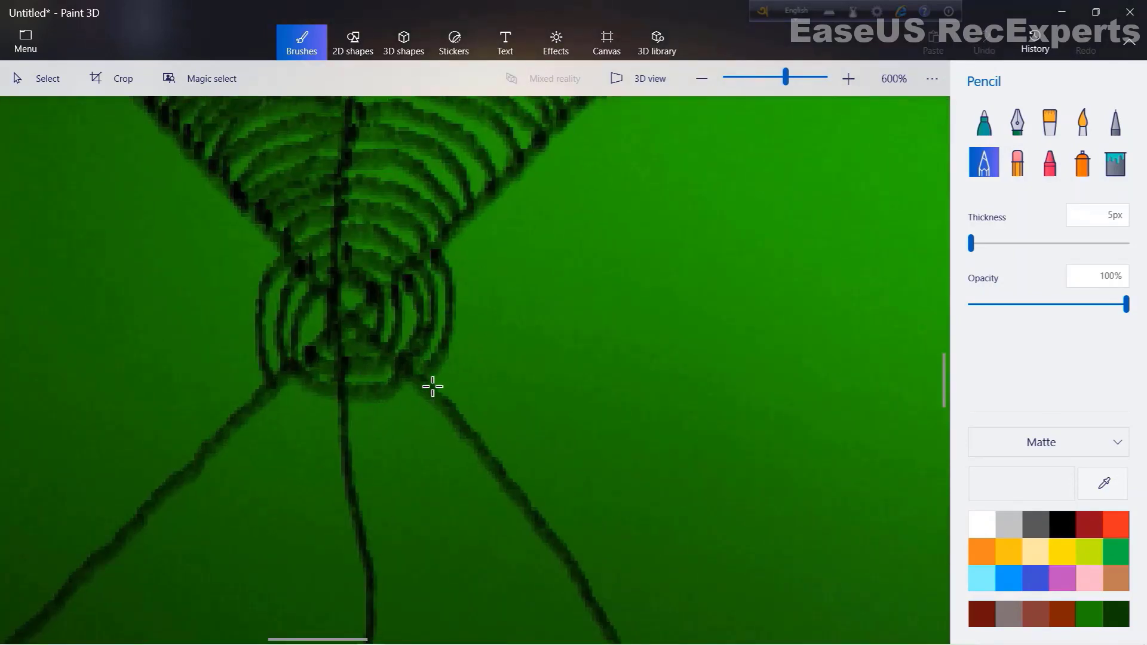
mouse_move(432, 387)
left_mouse_down()
mouse_move(456, 389)
mouse_move(456, 417)
mouse_move(474, 251)
mouse_move(511, 362)
mouse_move(492, 448)
mouse_move(530, 272)
mouse_move(502, 458)
mouse_move(555, 310)
mouse_move(532, 233)
left_mouse_up()
mouse_move(430, 435)
left_mouse_down()
mouse_move(369, 445)
mouse_move(368, 520)
mouse_move(402, 546)
mouse_move(479, 538)
mouse_move(454, 567)
left_mouse_up()
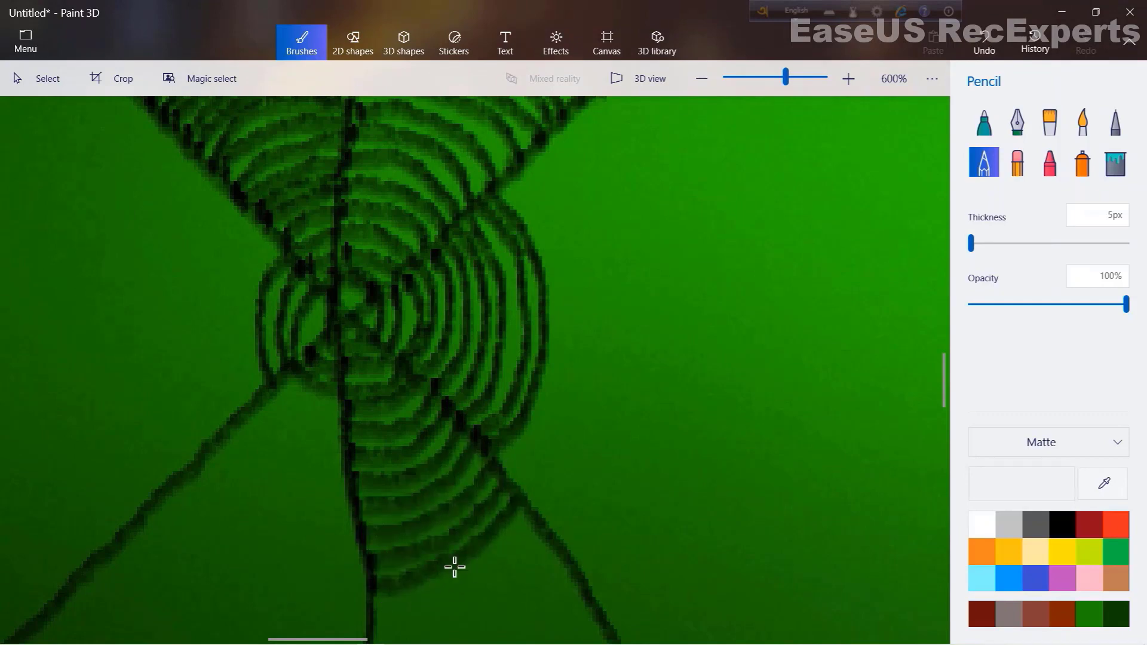
mouse_move(282, 382)
left_mouse_down()
mouse_move(281, 409)
mouse_move(245, 452)
mouse_move(307, 499)
mouse_move(294, 522)
mouse_move(310, 562)
left_mouse_up()
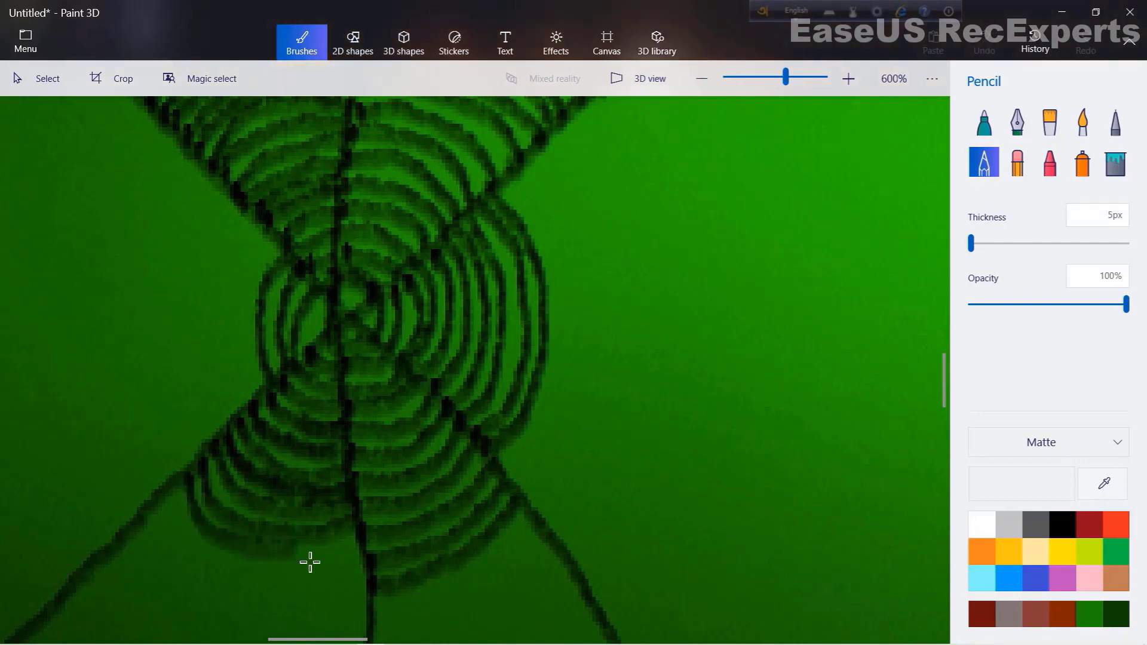
- Extend the large web's right section outward with additional long curved threads
scroll(310, 562, "down", 3)
left_click_drag(464, 315, 486, 389)
left_click_drag(470, 296, 472, 458)
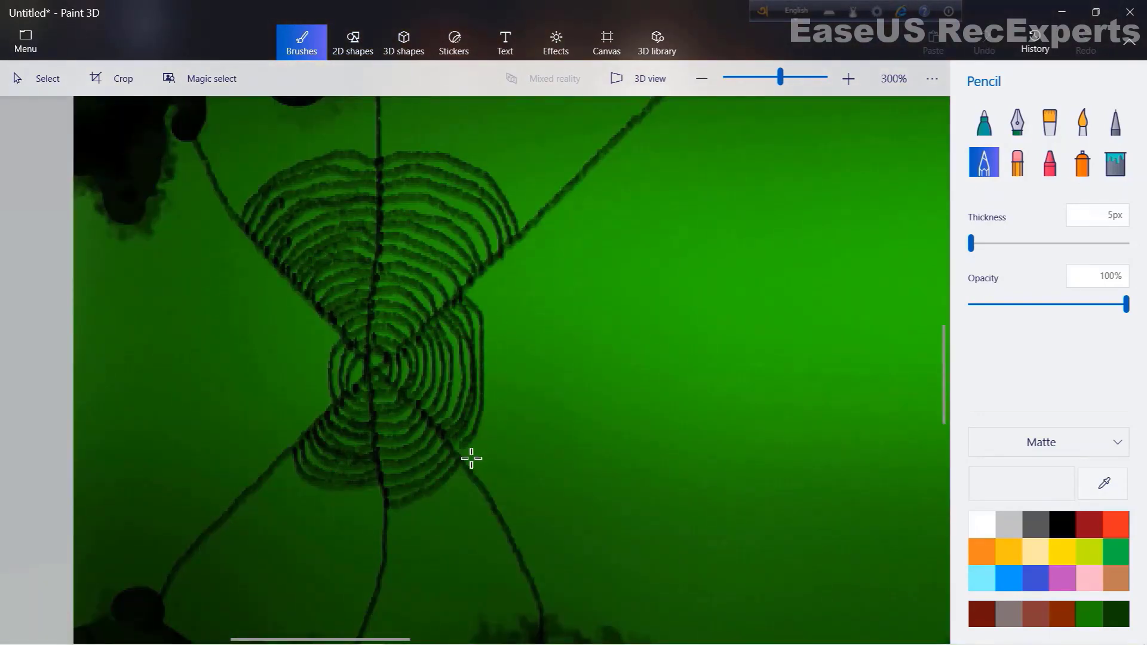
left_click_drag(514, 296, 474, 469)
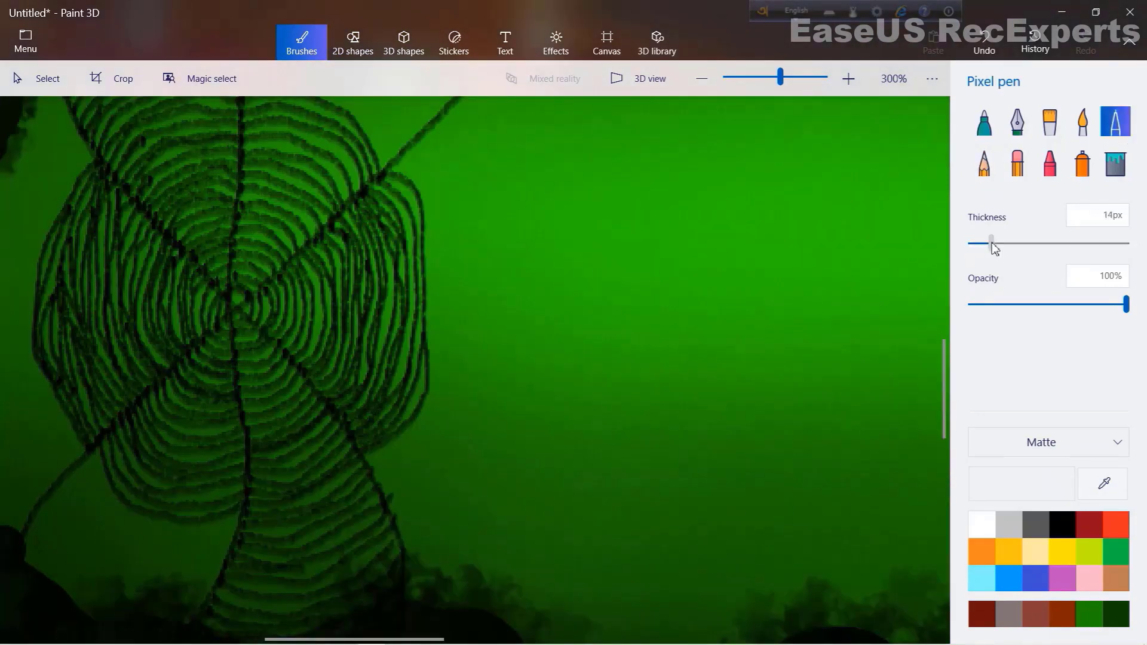